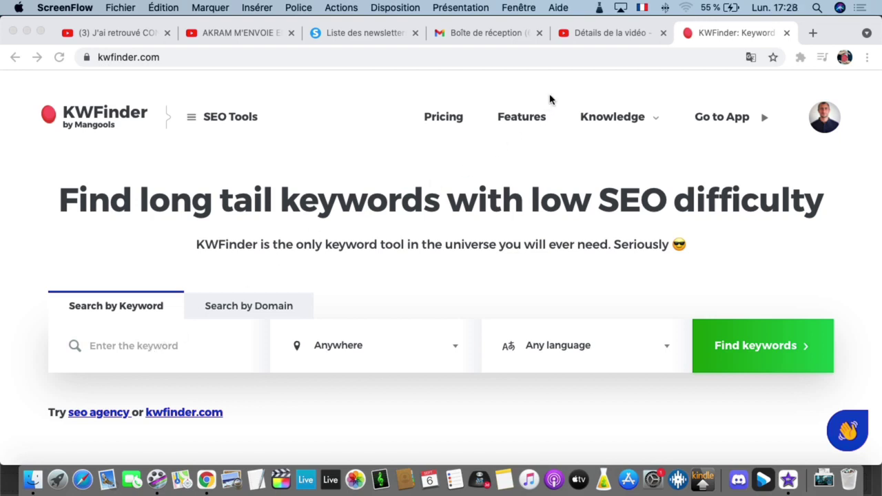
- Check the uploaded video's title in YouTube Studio and return to the KWFinder page
{"action": "left_click", "coordinate": [626, 38]}
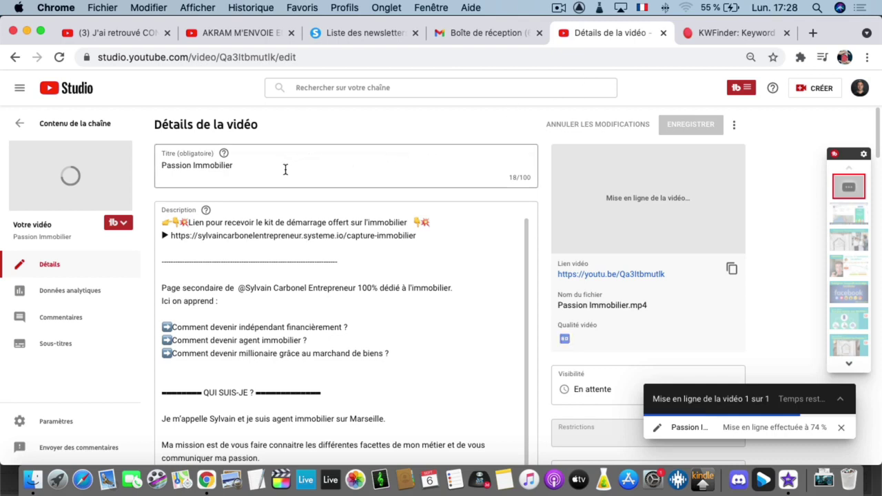
{"action": "left_click", "coordinate": [228, 160]}
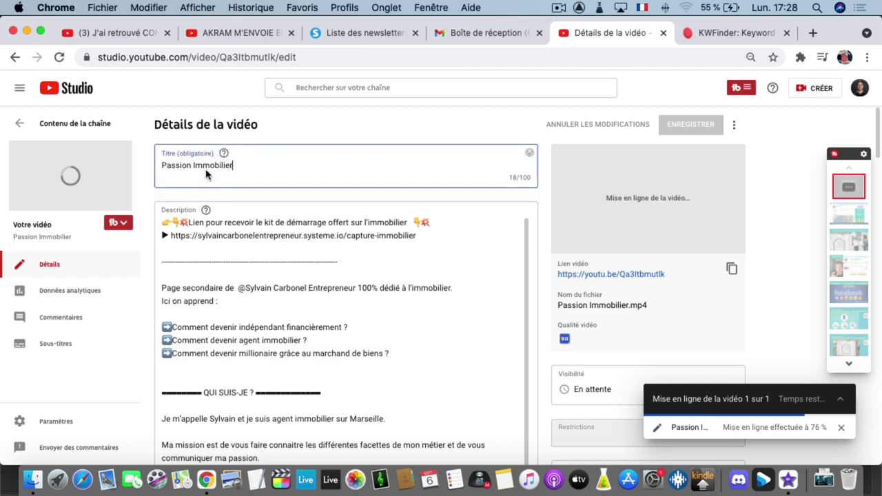
{"action": "left_click", "coordinate": [712, 35]}
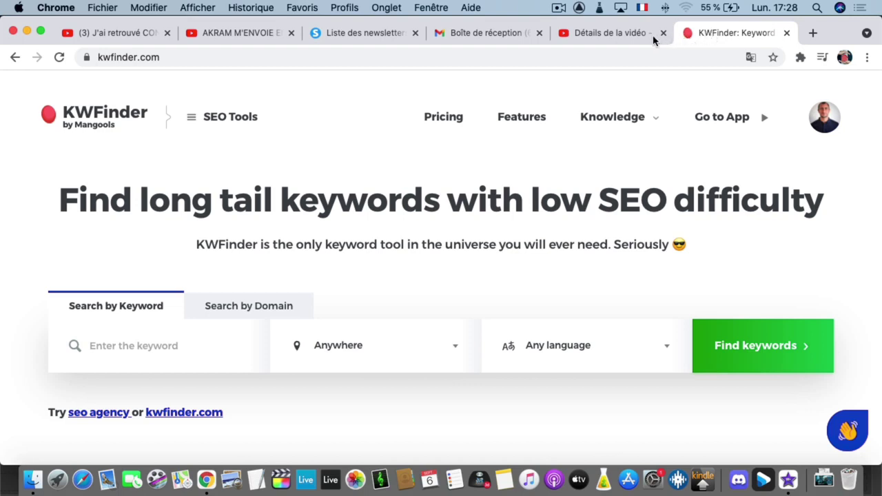
- Set the keyword search location to France and the language to French
{"action": "left_click", "coordinate": [157, 349]}
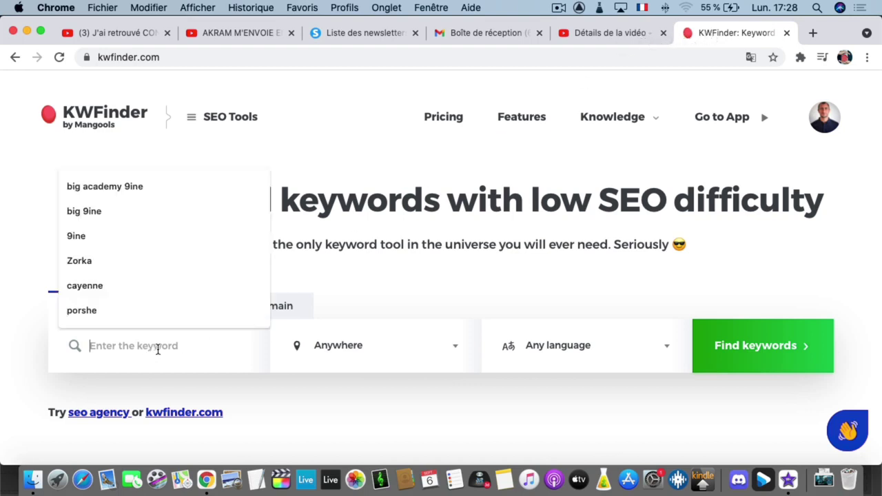
{"action": "left_click", "coordinate": [384, 352]}
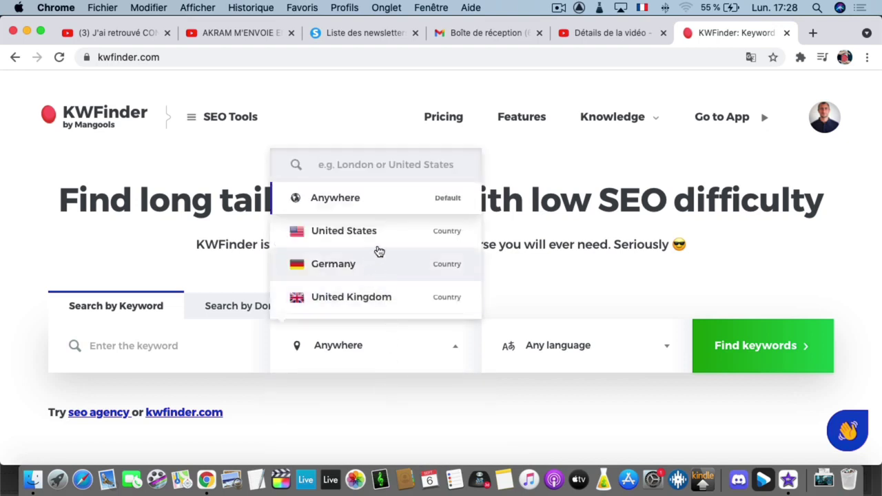
{"action": "type", "text": "fra"}
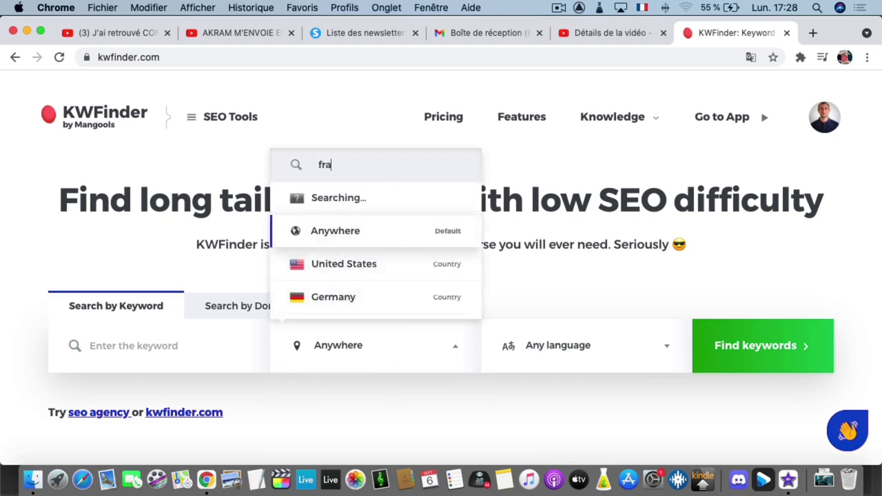
{"action": "left_click", "coordinate": [334, 224]}
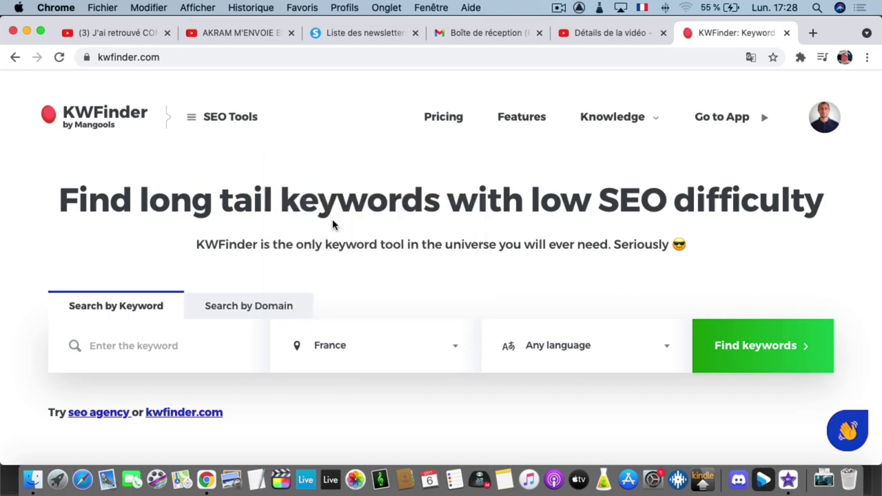
{"action": "left_click", "coordinate": [535, 348]}
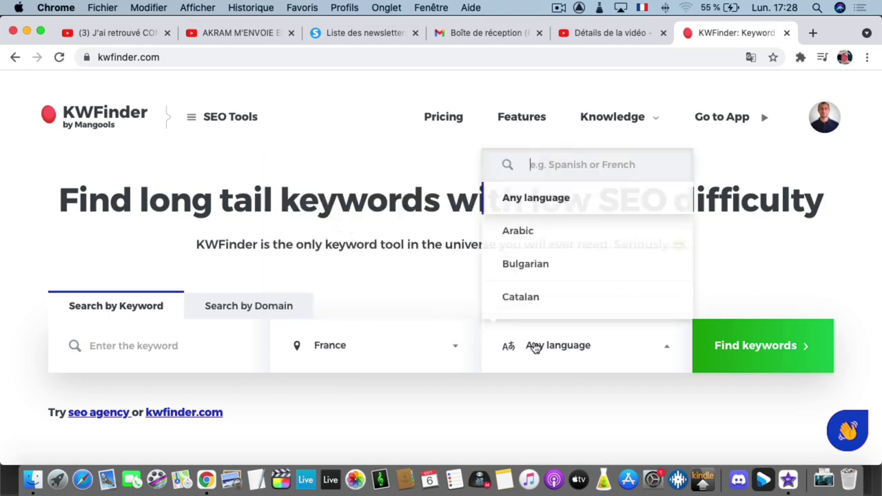
{"action": "type", "text": "fren"}
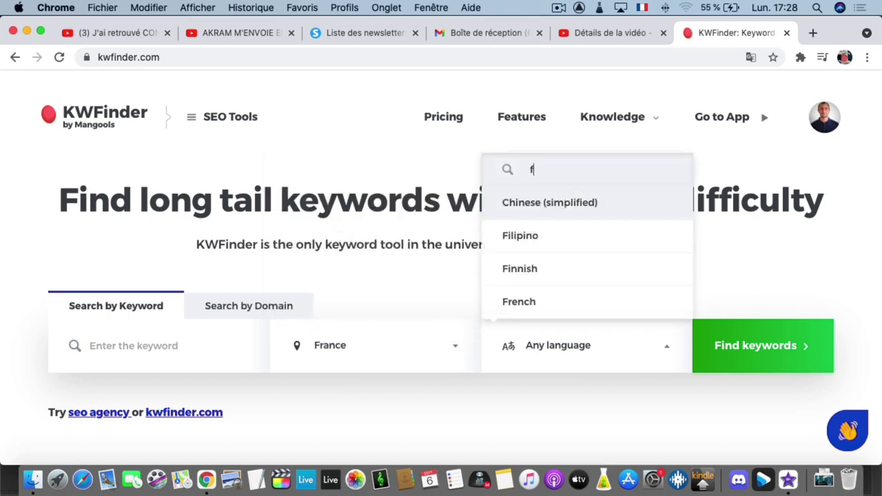
{"action": "left_click", "coordinate": [528, 303]}
- Run a keyword search for "Comment rechercher des clients dans l'immobilier"
{"action": "left_click", "coordinate": [142, 346]}
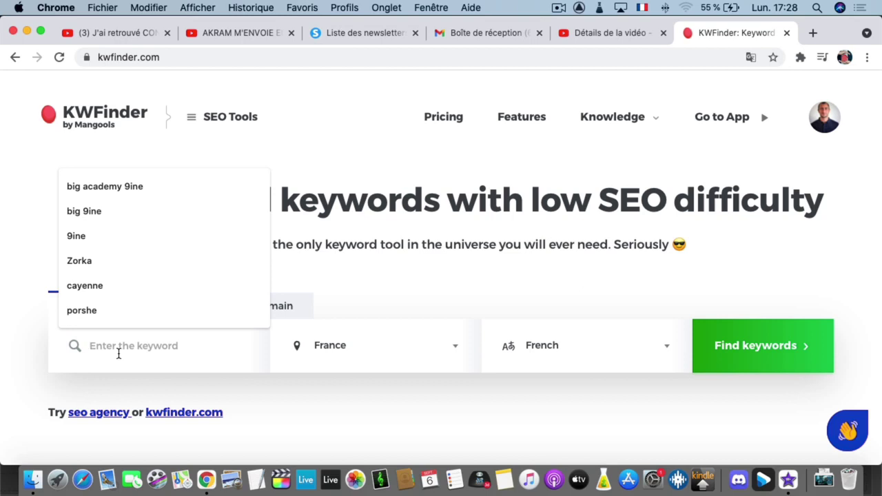
{"action": "type", "text": "COmm"}
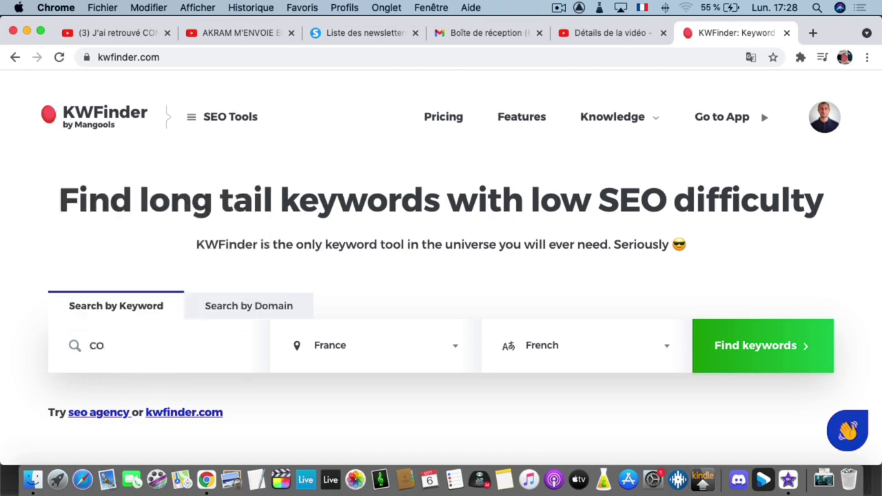
{"action": "key", "text": "BackSpace"}
{"action": "type", "text": "omment rechercher des client"}
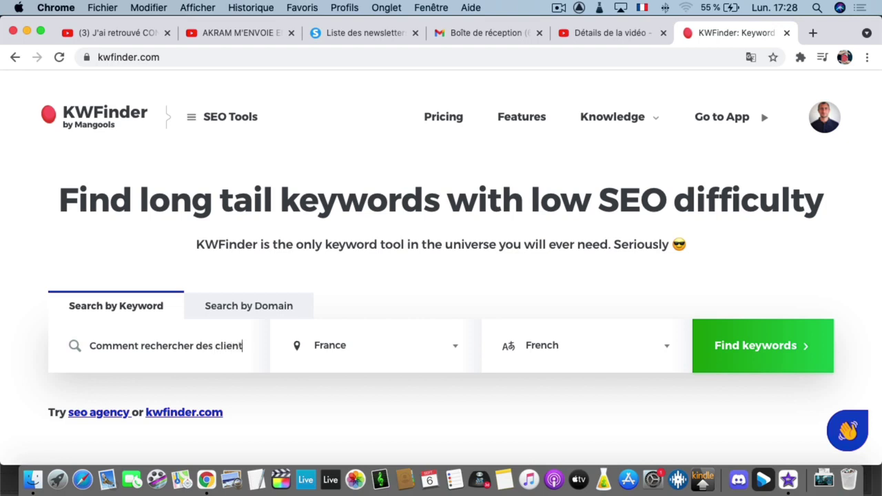
{"action": "type", "text": "d"}
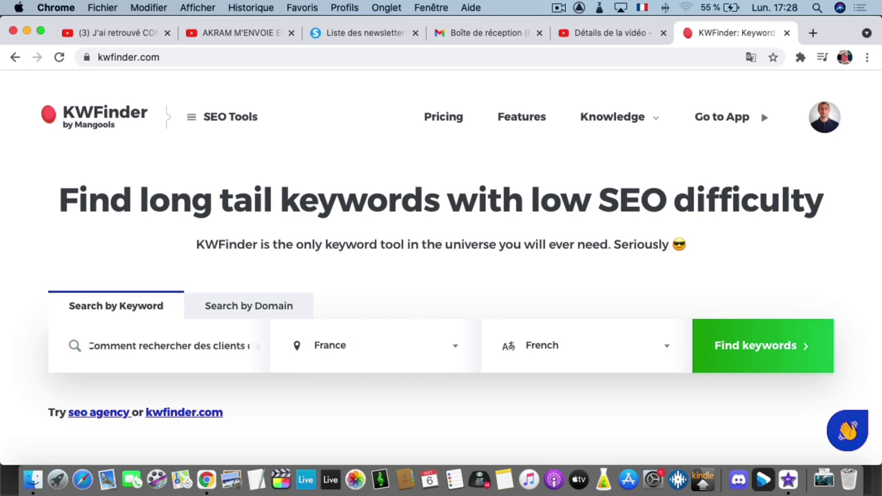
{"action": "type", "text": "ans l'immobili"}
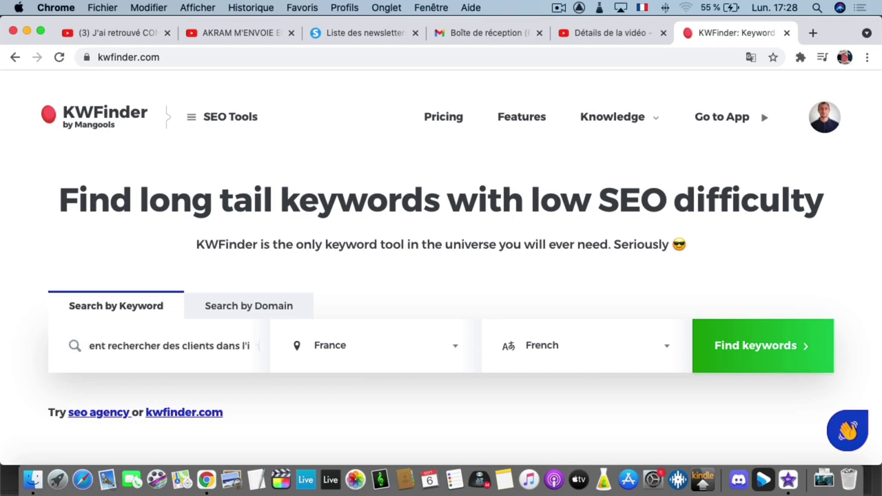
{"action": "type", "text": "er"}
{"action": "key", "text": "Return"}
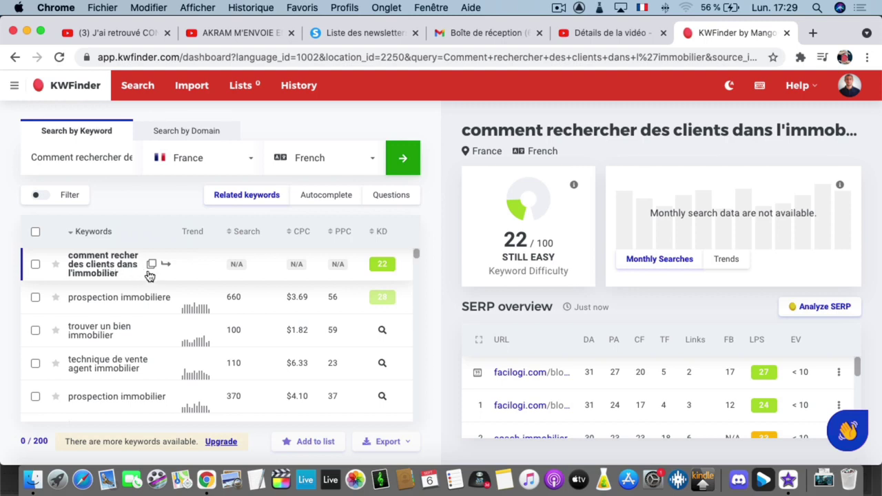
- Examine the related keyword "prospection immobiliere": its difficulty, monthly search volumes and interest trend
{"action": "left_click", "coordinate": [125, 305]}
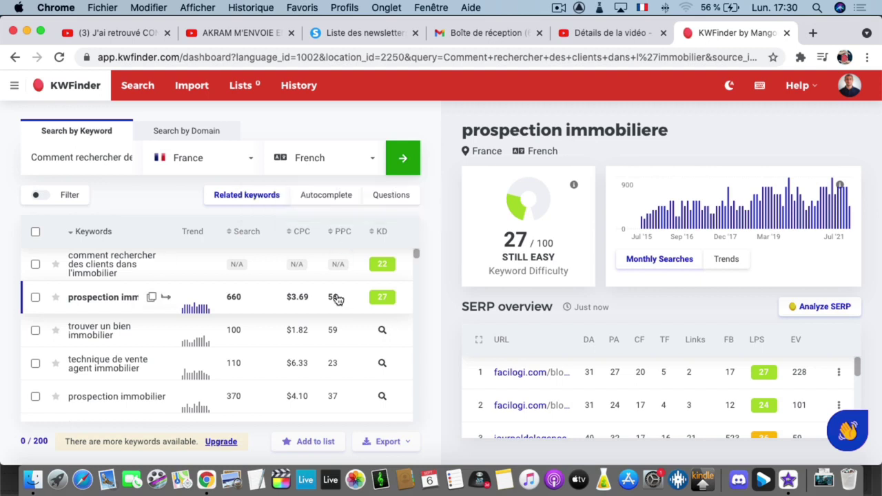
{"action": "mouse_move", "coordinate": [386, 303]}
{"action": "mouse_move", "coordinate": [714, 220]}
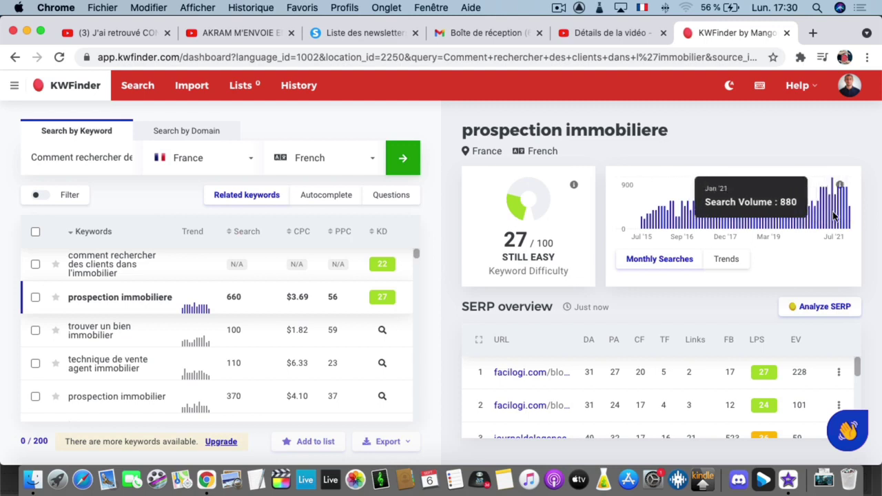
{"action": "left_click", "coordinate": [709, 265]}
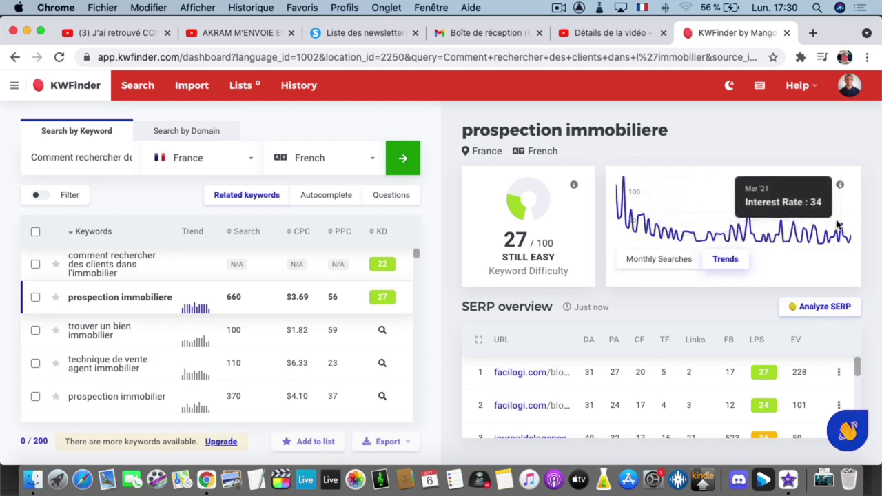
{"action": "left_click", "coordinate": [667, 260]}
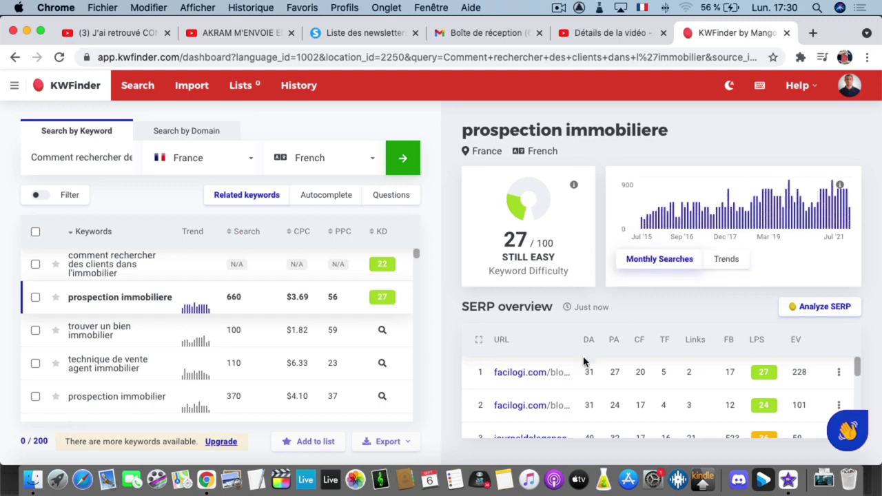
- Review the pages ranking for "prospection immobiliere" in the SERP overview
{"action": "scroll", "coordinate": [544, 379], "scroll_direction": "down", "scroll_amount": 1}
{"action": "scroll", "coordinate": [545, 379], "scroll_direction": "down", "scroll_amount": 5}
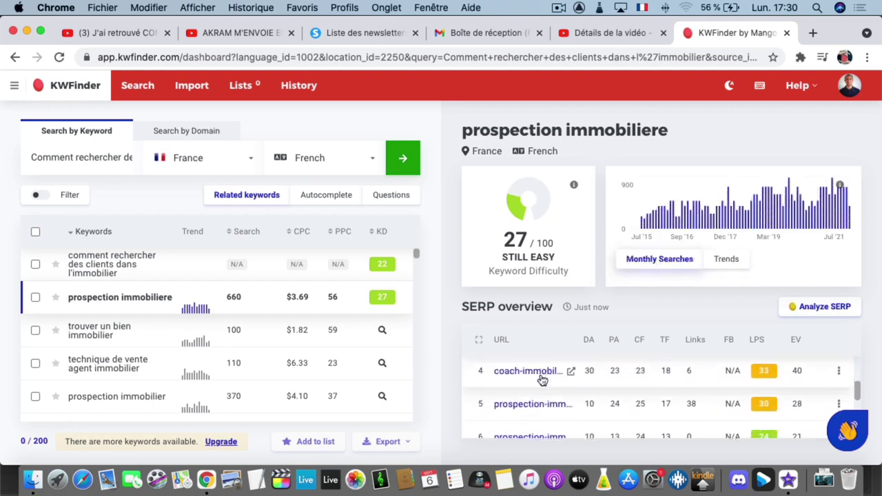
{"action": "scroll", "coordinate": [536, 376], "scroll_direction": "down", "scroll_amount": 2}
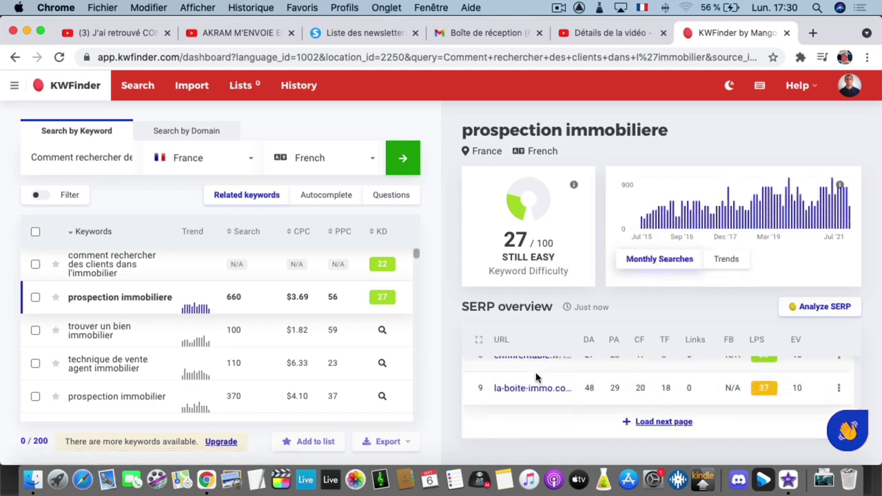
{"action": "scroll", "coordinate": [538, 377], "scroll_direction": "up", "scroll_amount": 8}
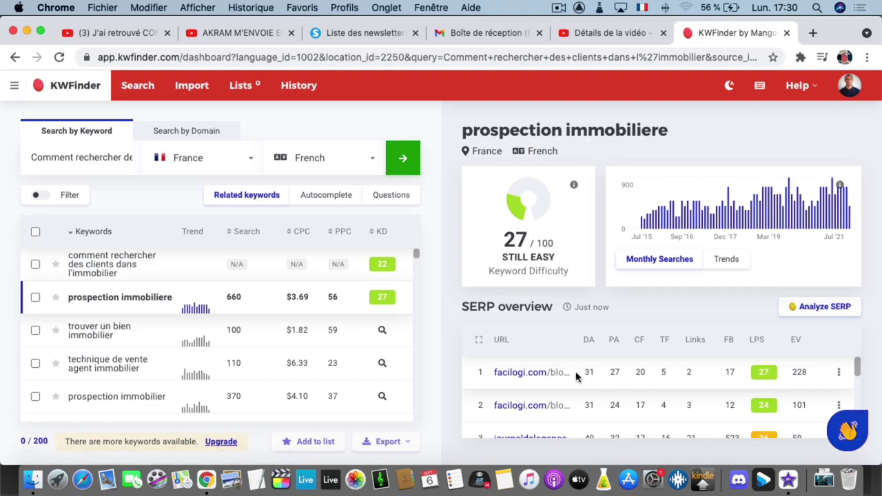
- Open the first-ranked facilogi.com article, skim its content and return to the KWFinder results
{"action": "left_click", "coordinate": [557, 375]}
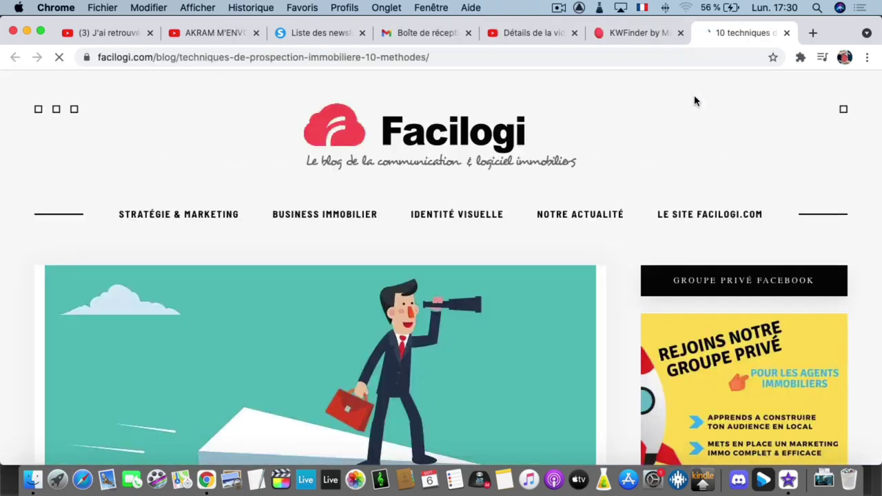
{"action": "scroll", "coordinate": [520, 208], "scroll_direction": "down", "scroll_amount": 10}
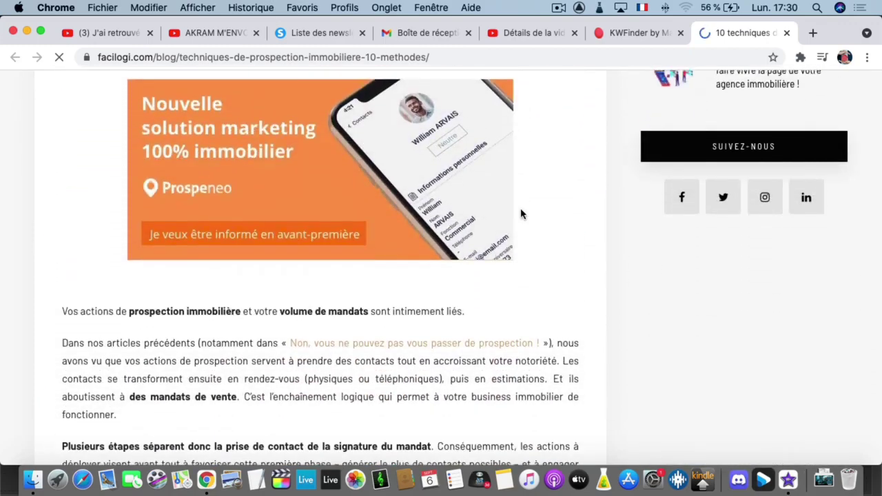
{"action": "scroll", "coordinate": [521, 214], "scroll_direction": "down", "scroll_amount": 15}
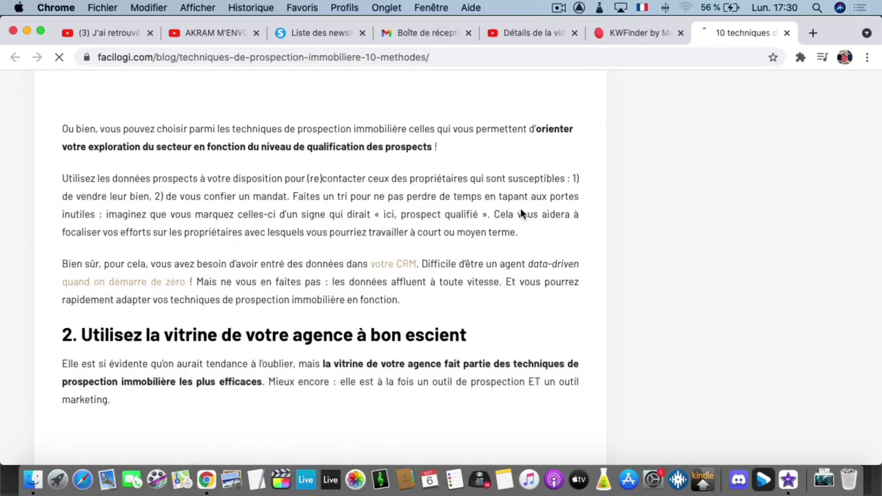
{"action": "scroll", "coordinate": [520, 213], "scroll_direction": "down", "scroll_amount": 15}
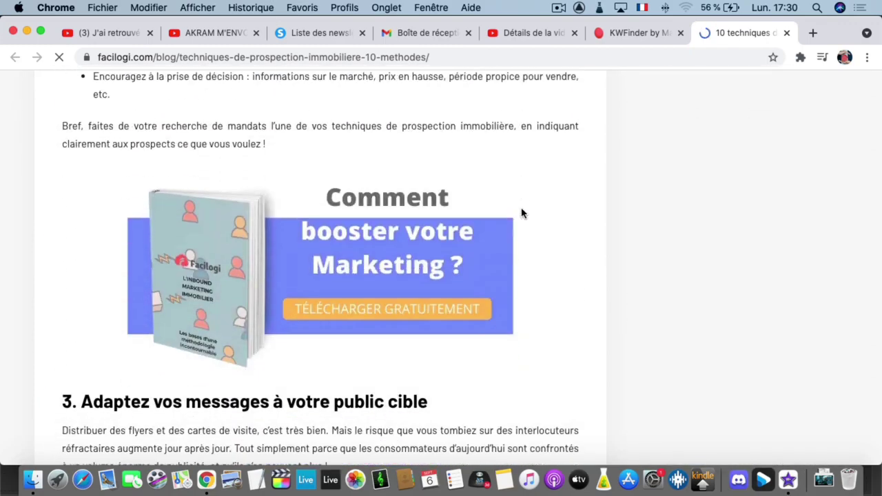
{"action": "scroll", "coordinate": [522, 214], "scroll_direction": "down", "scroll_amount": 10}
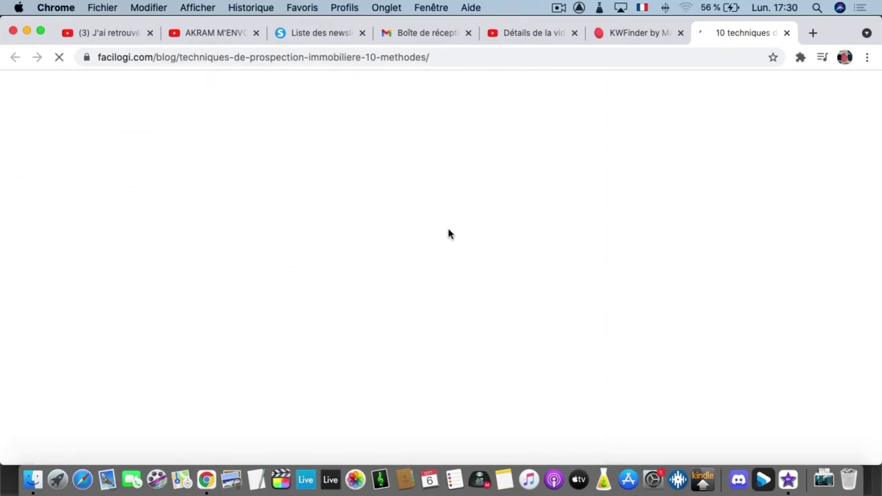
{"action": "scroll", "coordinate": [449, 232], "scroll_direction": "up", "scroll_amount": 20}
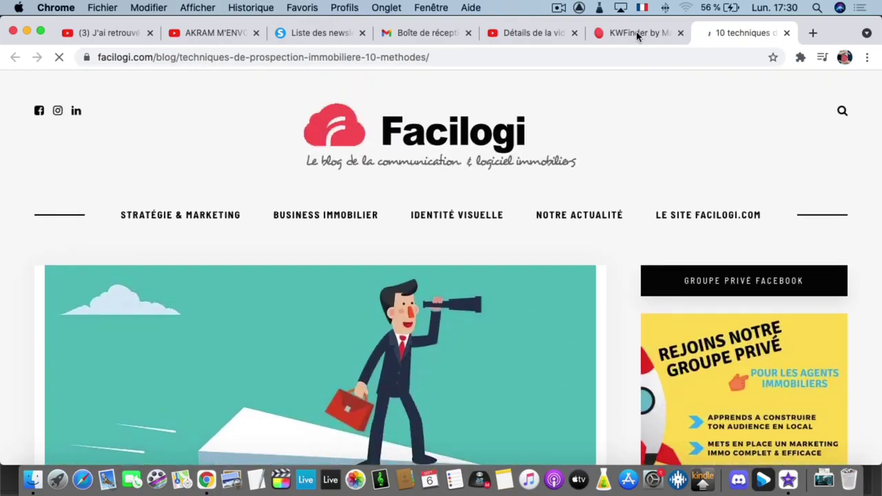
{"action": "left_click", "coordinate": [637, 34]}
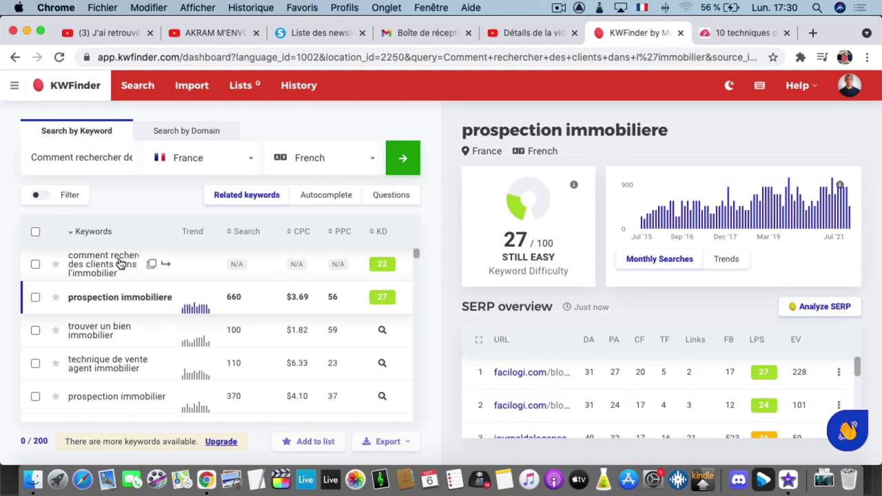
- Inspect the trend and monthly search data of the keyword "comment rechercher des clients dans l'immobilier"
{"action": "left_click", "coordinate": [119, 264]}
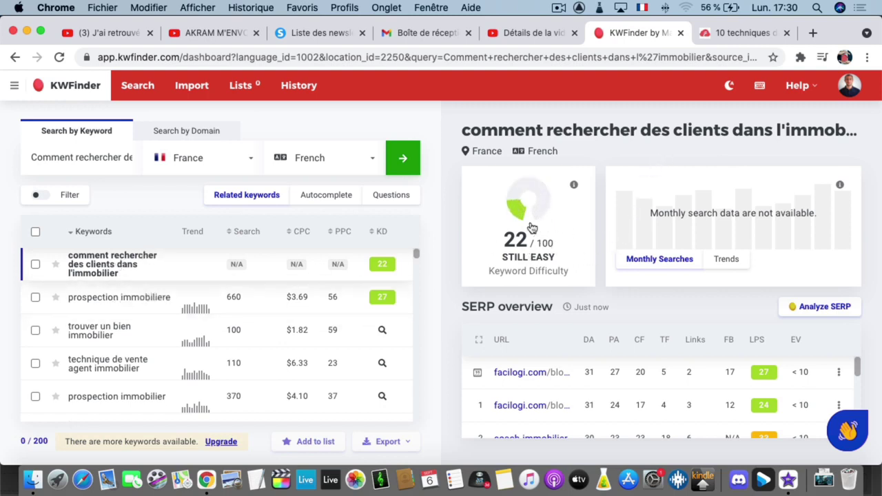
{"action": "left_click", "coordinate": [716, 259]}
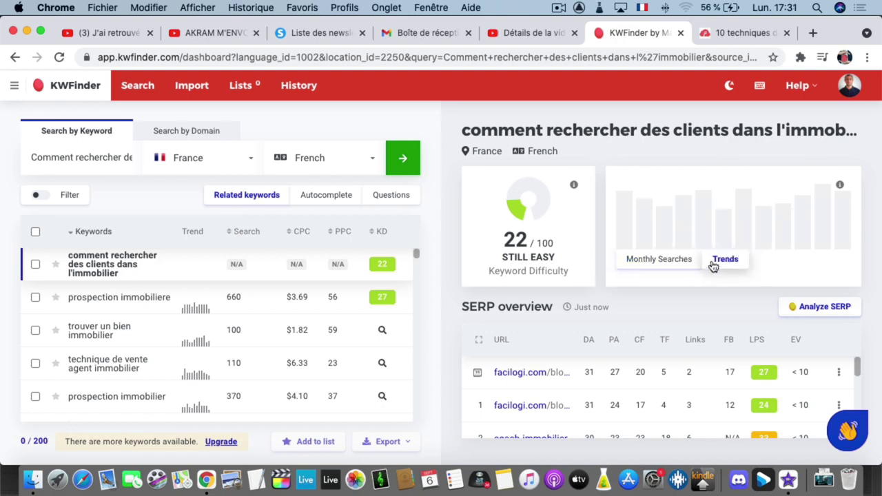
{"action": "left_click", "coordinate": [660, 262]}
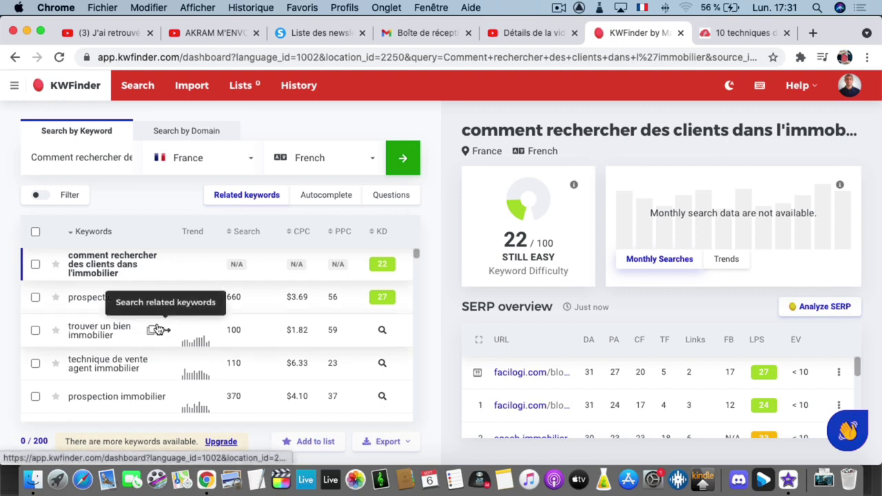
- Examine the related keywords list, comparing trends, search volumes and difficulty scores of the real estate prospecting suggestions
{"action": "scroll", "coordinate": [158, 324], "scroll_direction": "down", "scroll_amount": 2}
{"action": "scroll", "coordinate": [165, 341], "scroll_direction": "up", "scroll_amount": 2}
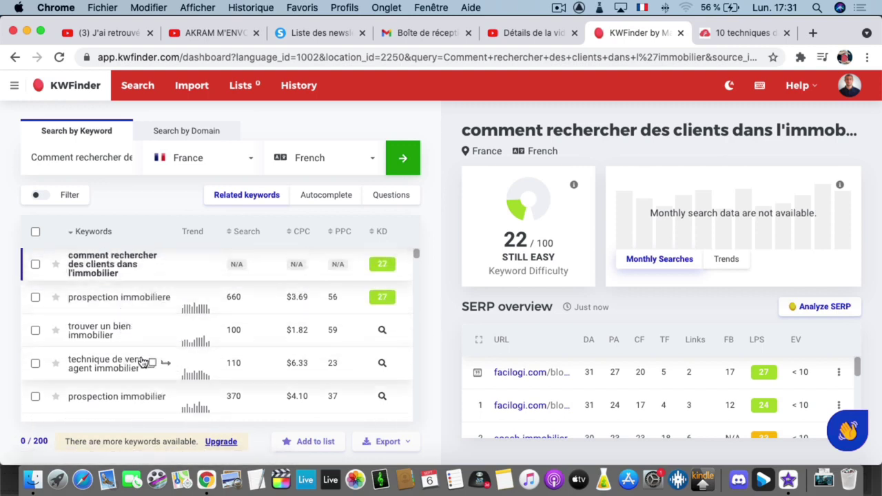
{"action": "scroll", "coordinate": [135, 401], "scroll_direction": "down", "scroll_amount": 2}
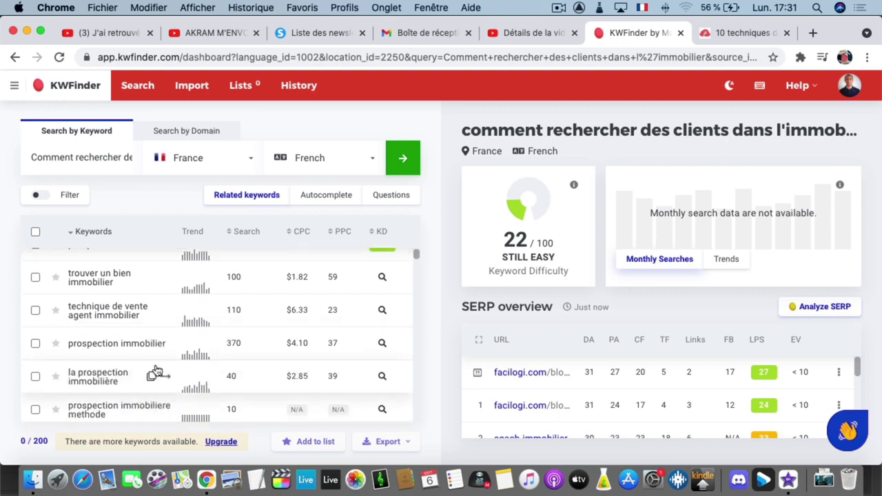
{"action": "scroll", "coordinate": [218, 355], "scroll_direction": "down", "scroll_amount": 2}
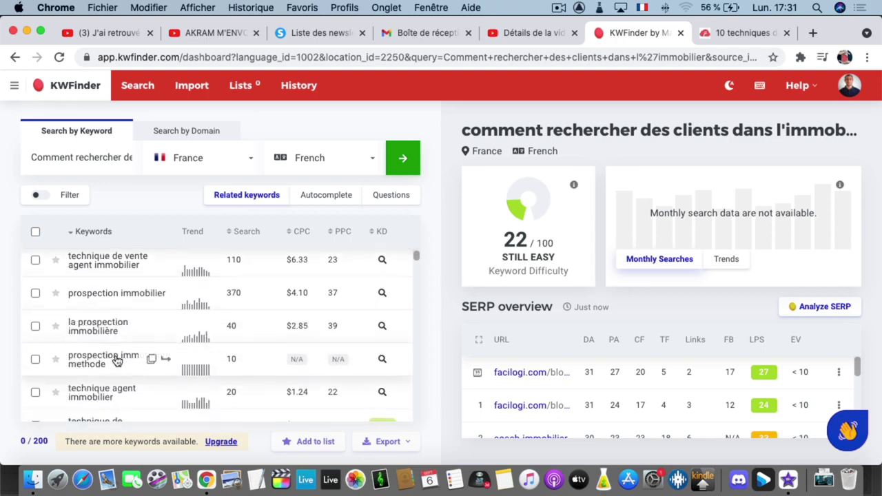
{"action": "scroll", "coordinate": [124, 363], "scroll_direction": "down", "scroll_amount": 6}
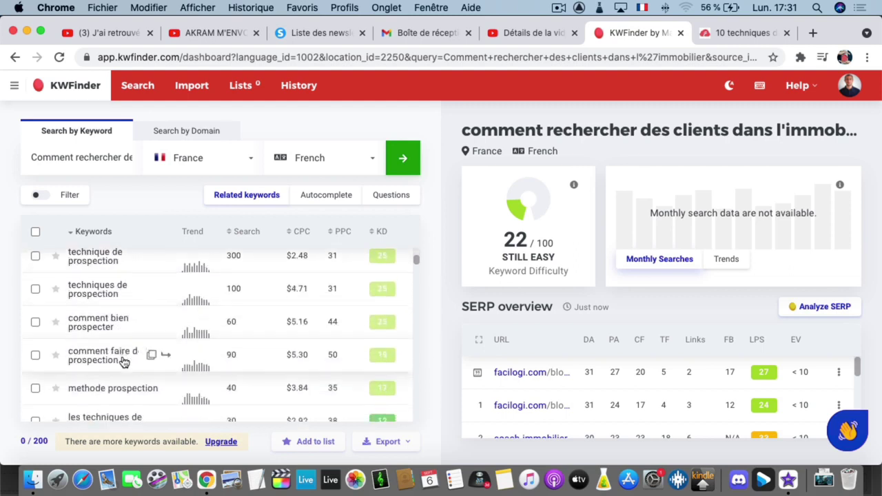
{"action": "scroll", "coordinate": [124, 363], "scroll_direction": "down", "scroll_amount": 3}
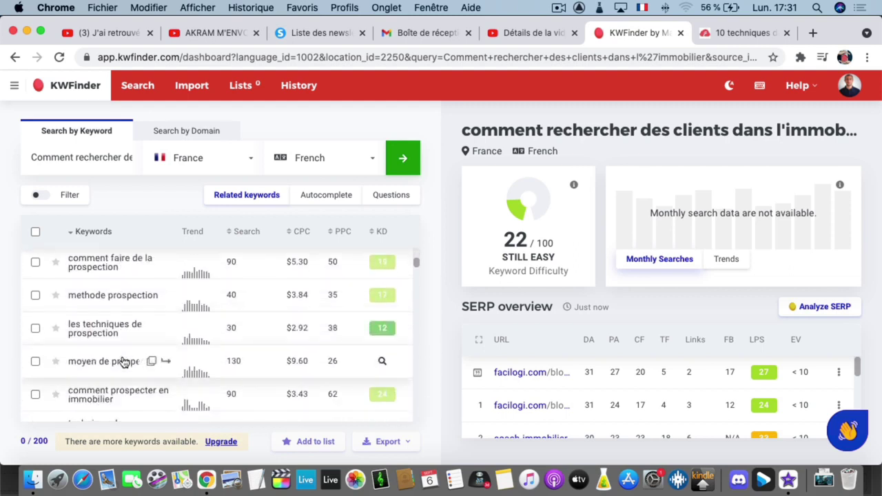
{"action": "scroll", "coordinate": [124, 363], "scroll_direction": "down", "scroll_amount": 6}
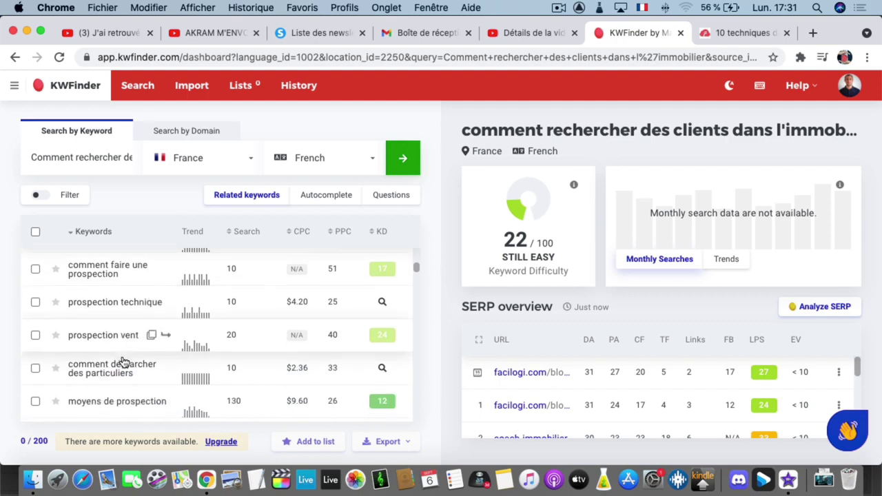
{"action": "scroll", "coordinate": [124, 364], "scroll_direction": "up", "scroll_amount": 15}
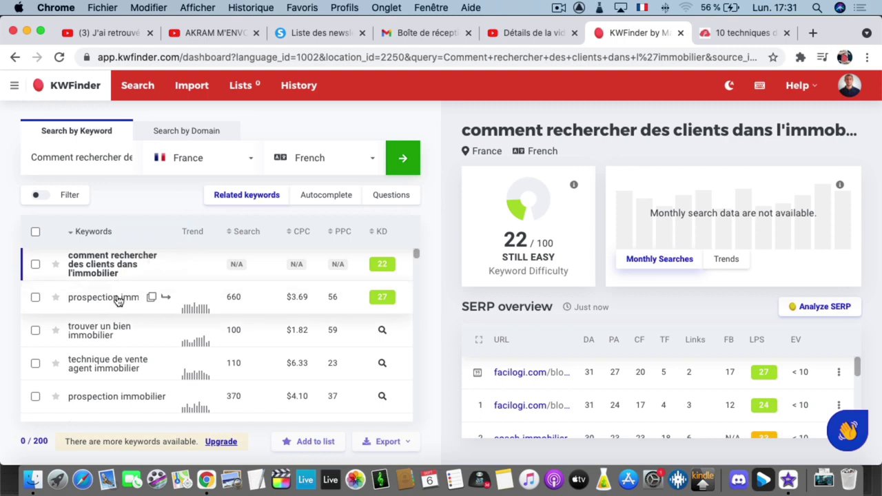
- Open the details of the related keyword "prospection immobiliere" and copy its name
{"action": "left_click", "coordinate": [120, 300]}
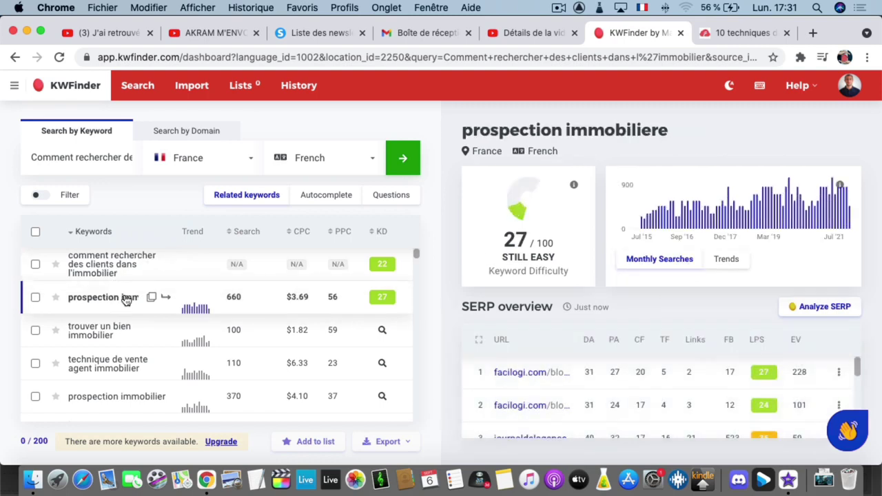
{"action": "triple_click", "coordinate": [519, 133]}
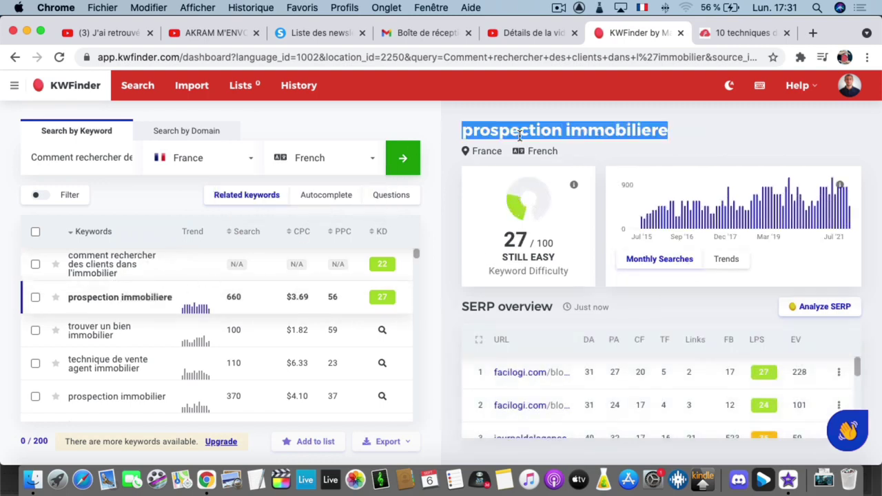
{"action": "key", "text": "super+c"}
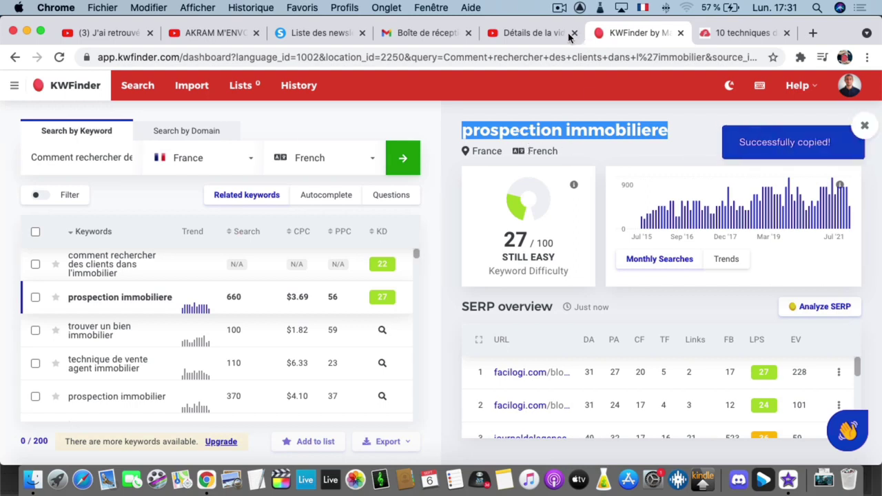
{"action": "key", "text": "super+c"}
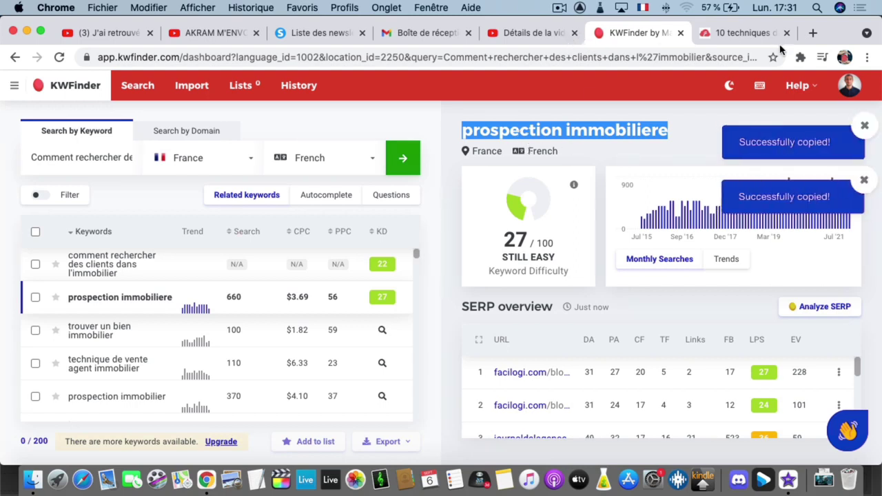
- Open Google in a new tab and enter "prospection immobiliere" in the search field to see its suggestions
{"action": "left_click", "coordinate": [813, 33]}
{"action": "type", "text": "go"}
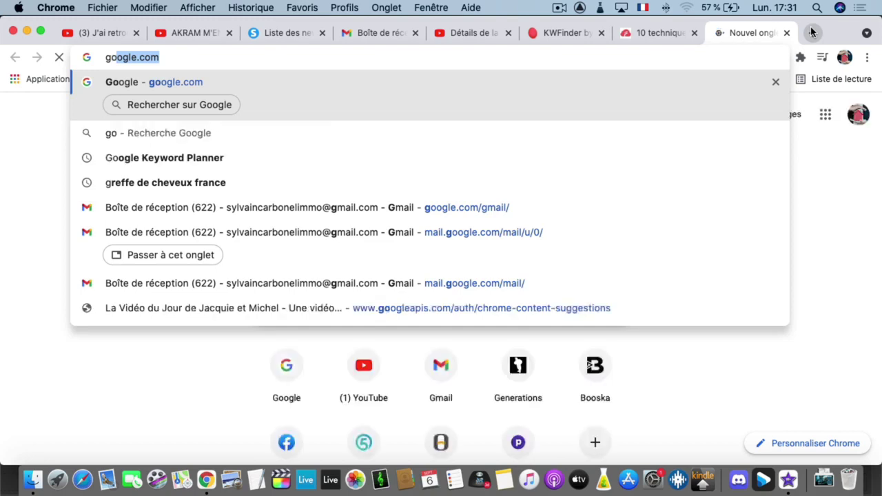
{"action": "key", "text": "Return"}
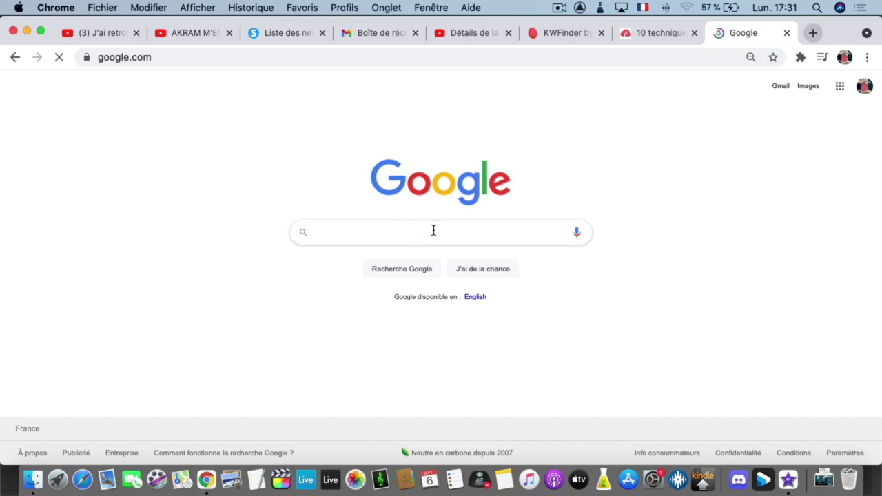
{"action": "key", "text": "super+v"}
{"action": "key", "text": "super+v"}
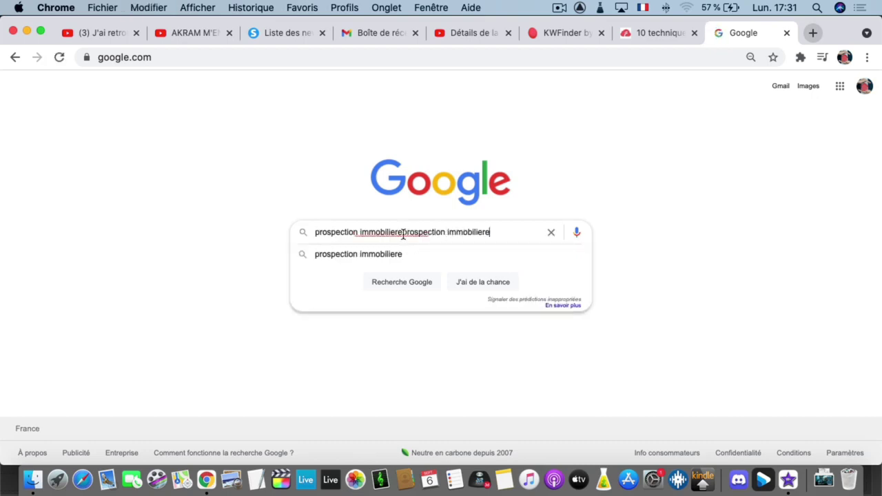
{"action": "left_click_drag", "start_coordinate": [438, 232], "coordinate": [525, 232]}
{"action": "key", "text": "BackSpace"}
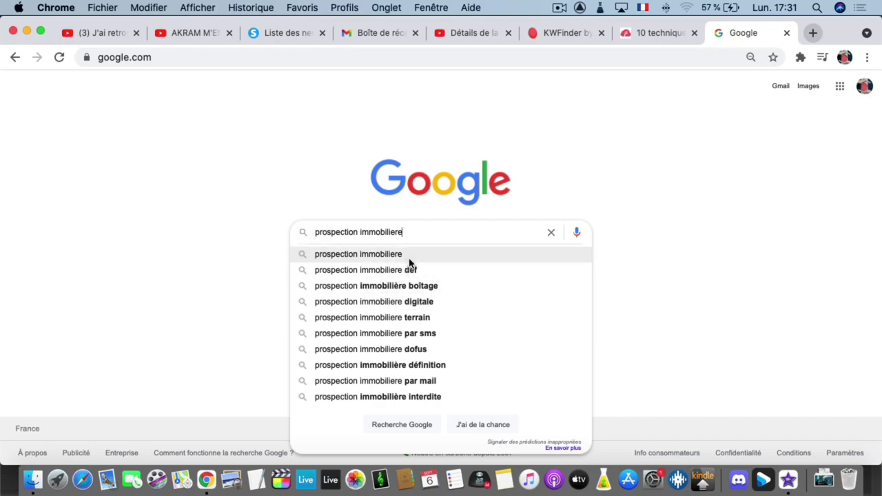
- Switch to the video details in YouTube Studio and replace the video's title with "prospection immobiliere"
{"action": "left_click", "coordinate": [652, 32]}
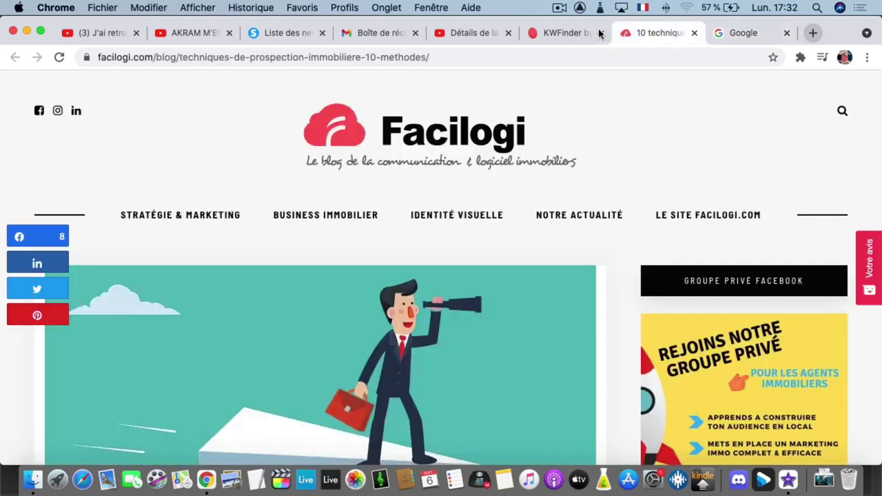
{"action": "left_click", "coordinate": [588, 29]}
{"action": "left_click", "coordinate": [475, 33]}
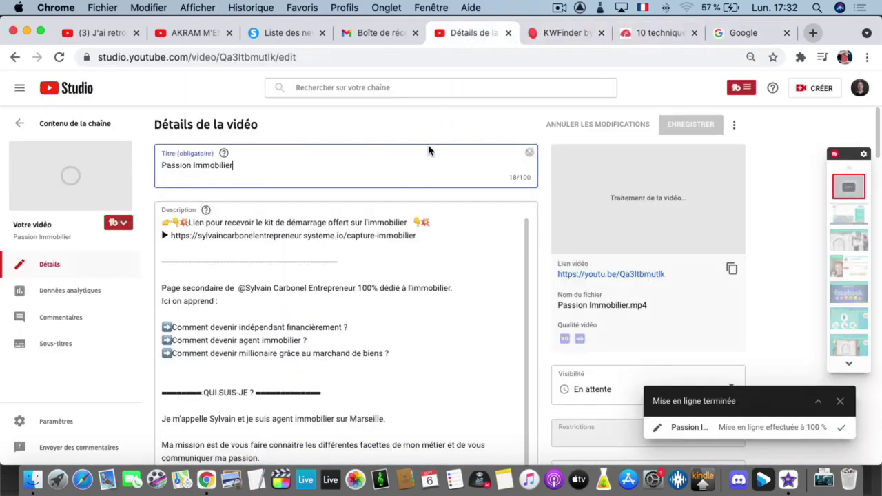
{"action": "triple_click", "coordinate": [297, 163]}
{"action": "key", "text": "super+v"}
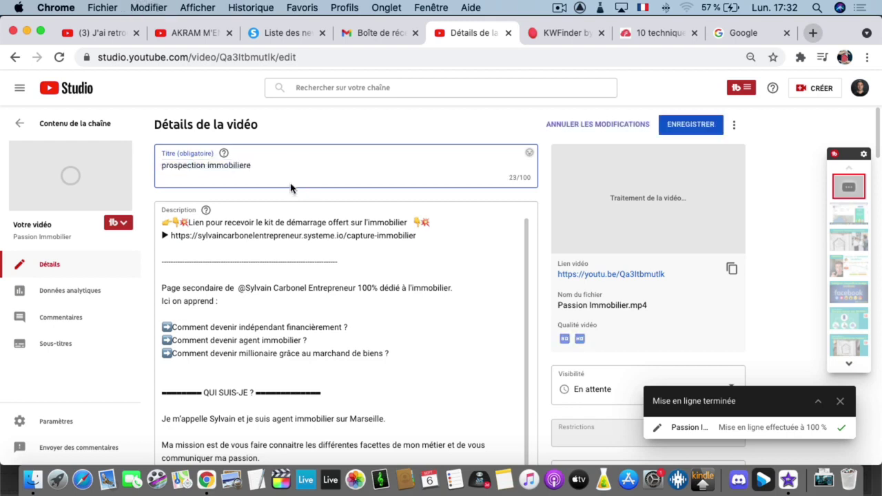
- Rework the title into "La prospection immobilière de A à Z", correcting the spelling of "immobilière"
{"action": "left_click_drag", "start_coordinate": [167, 166], "coordinate": [157, 169]}
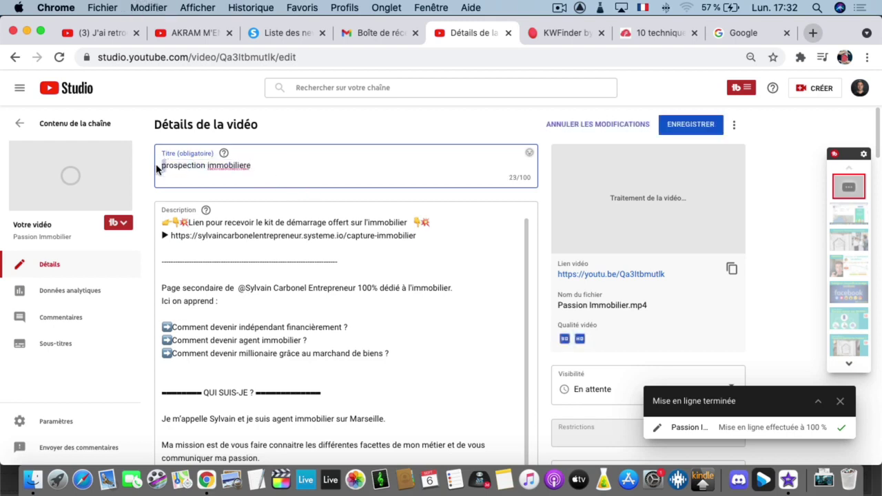
{"action": "type", "text": "La "}
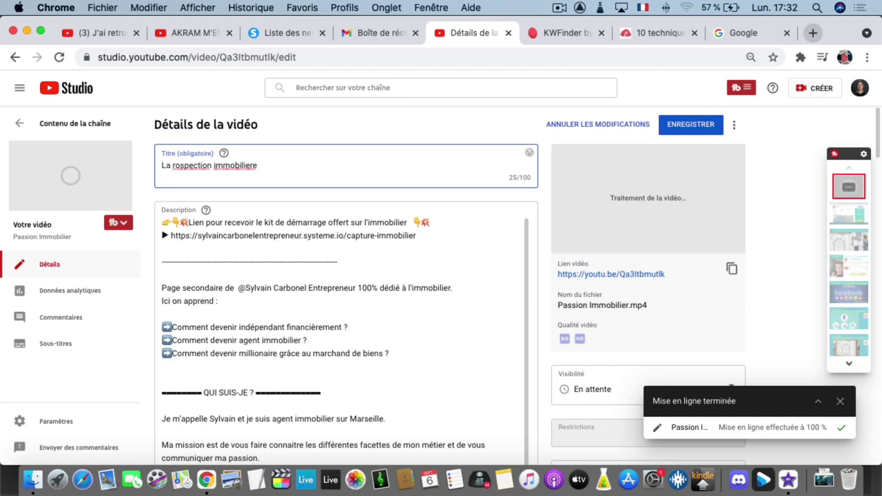
{"action": "type", "text": "p"}
{"action": "right_click", "coordinate": [245, 166]}
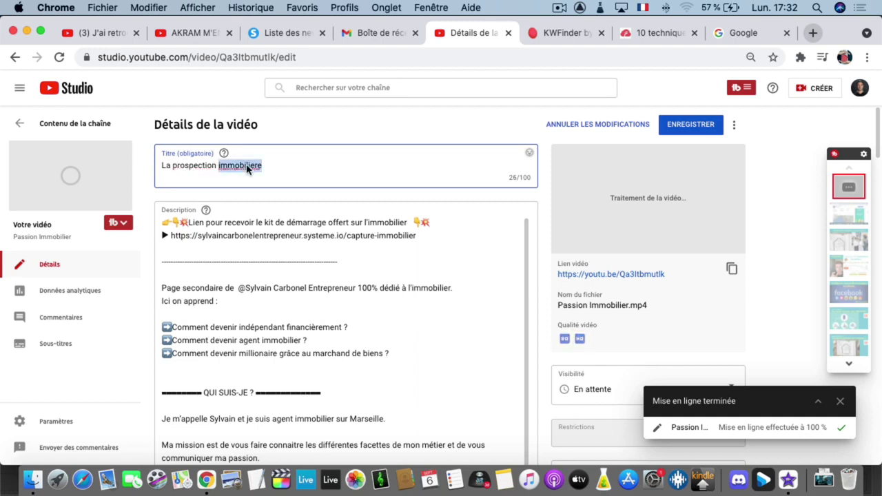
{"action": "left_click", "coordinate": [292, 170]}
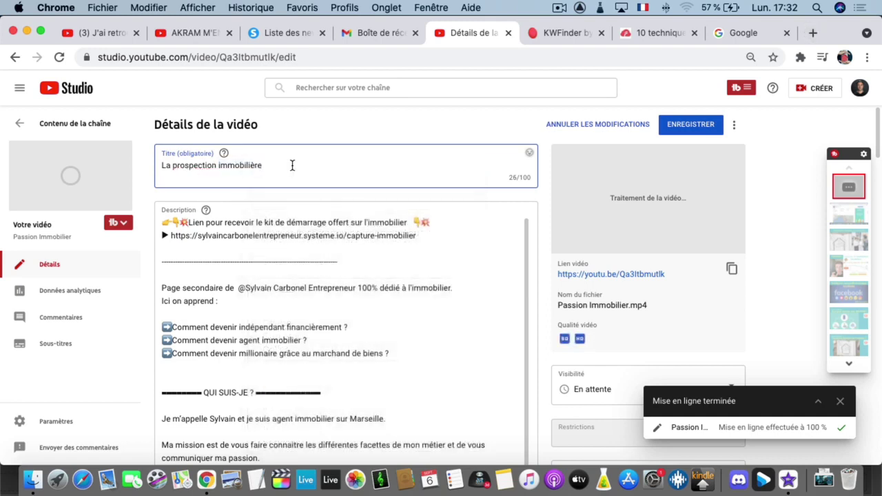
{"action": "type", "text": "de A à Z"}
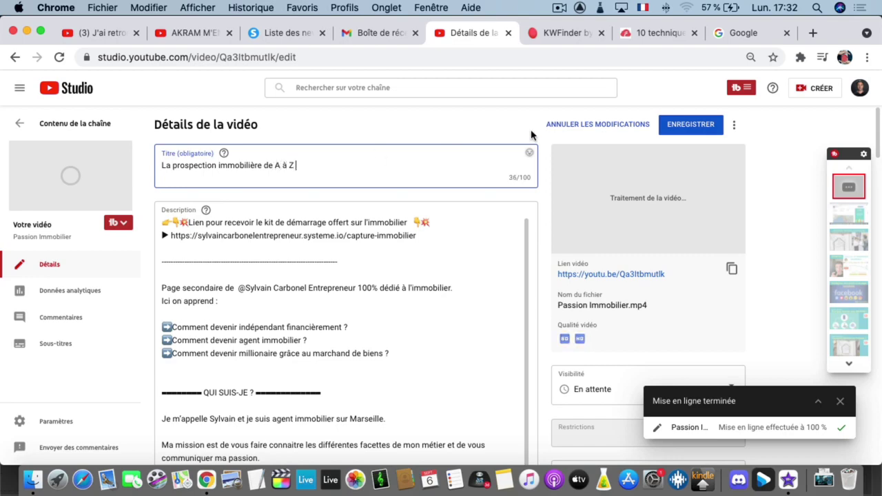
- Copy the keyword "comment rechercher des clients dans l'immobilier" from KWFinder and append it to the YouTube title after a question mark, capitalizing "Comment"
{"action": "left_click", "coordinate": [733, 34]}
{"action": "left_click", "coordinate": [649, 34]}
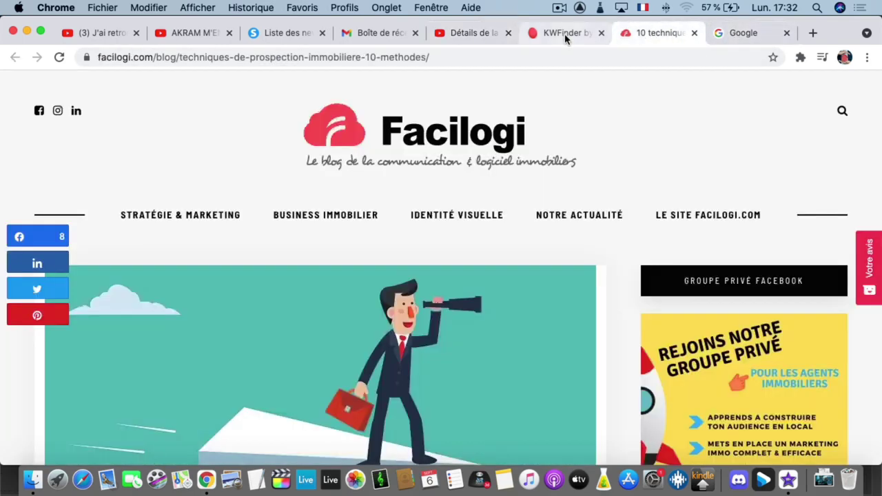
{"action": "left_click", "coordinate": [565, 36]}
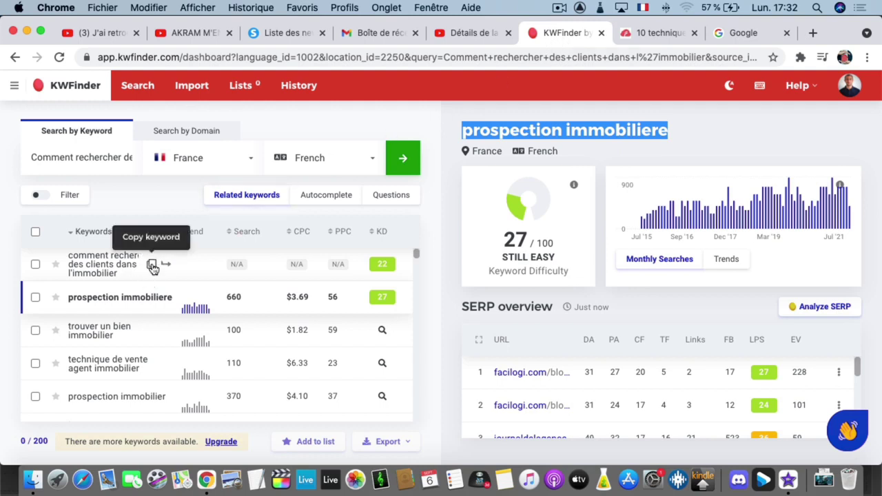
{"action": "left_click", "coordinate": [151, 264]}
{"action": "left_click", "coordinate": [468, 34]}
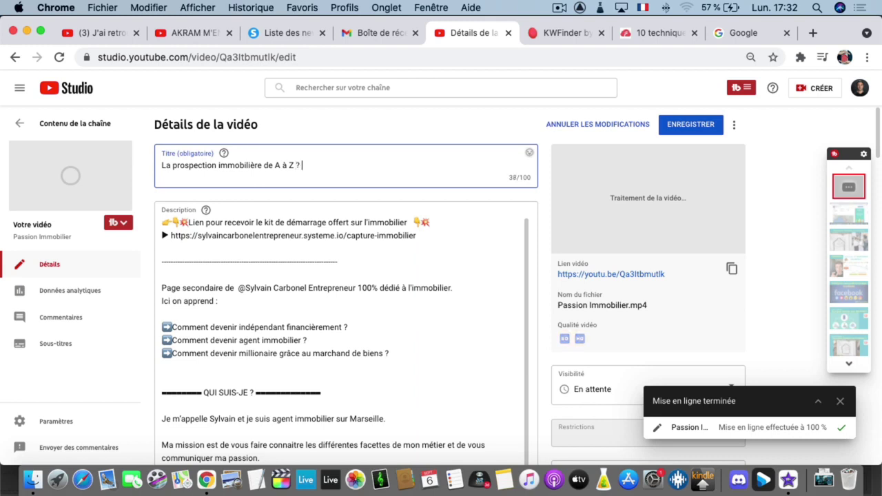
{"action": "key", "text": "super+v"}
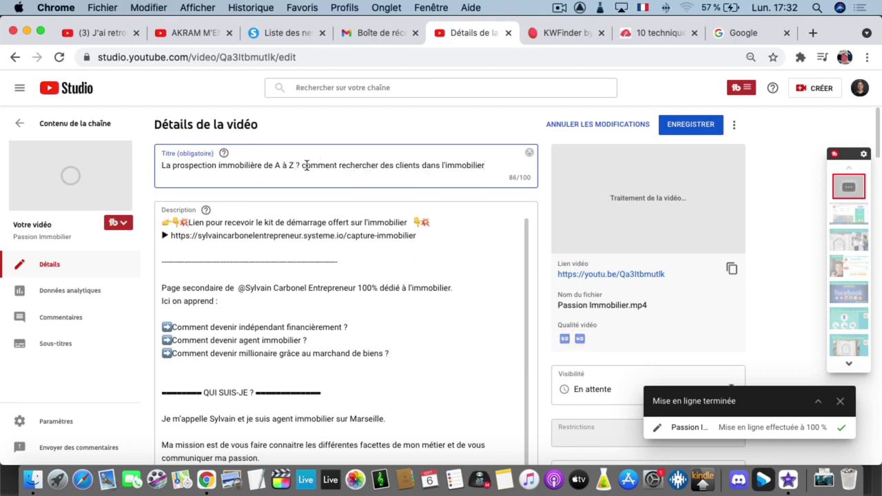
{"action": "left_click_drag", "start_coordinate": [302, 167], "coordinate": [306, 167]}
{"action": "type", "text": "C"}
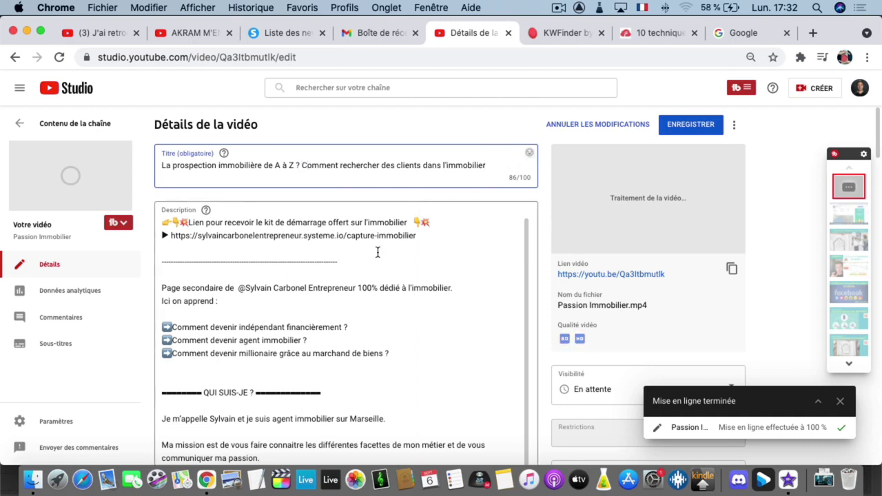
- Add the tag "comment rechercher des clients dans l'immobilier" and remove the tags "agent immobilier auto entrepreneur" and "agent immobilier salaire"
{"action": "scroll", "coordinate": [379, 252], "scroll_direction": "down", "scroll_amount": 10}
{"action": "scroll", "coordinate": [378, 253], "scroll_direction": "down", "scroll_amount": 15}
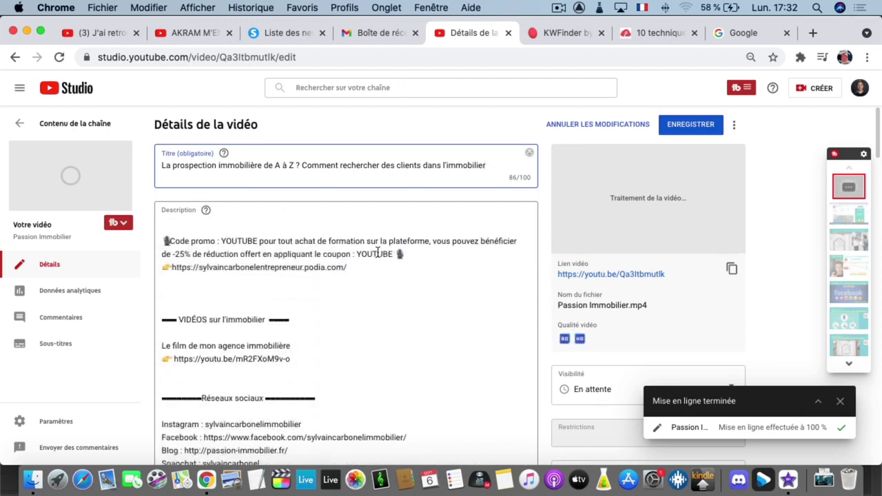
{"action": "scroll", "coordinate": [378, 256], "scroll_direction": "down", "scroll_amount": 15}
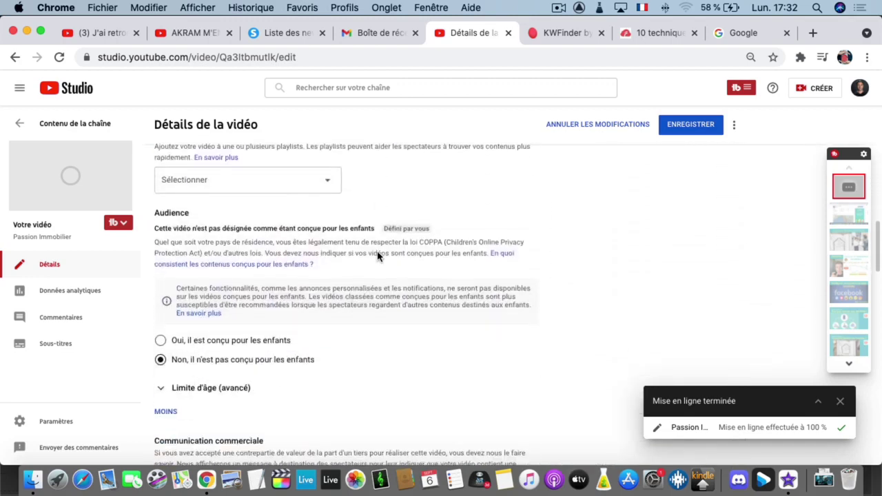
{"action": "scroll", "coordinate": [377, 257], "scroll_direction": "down", "scroll_amount": 3}
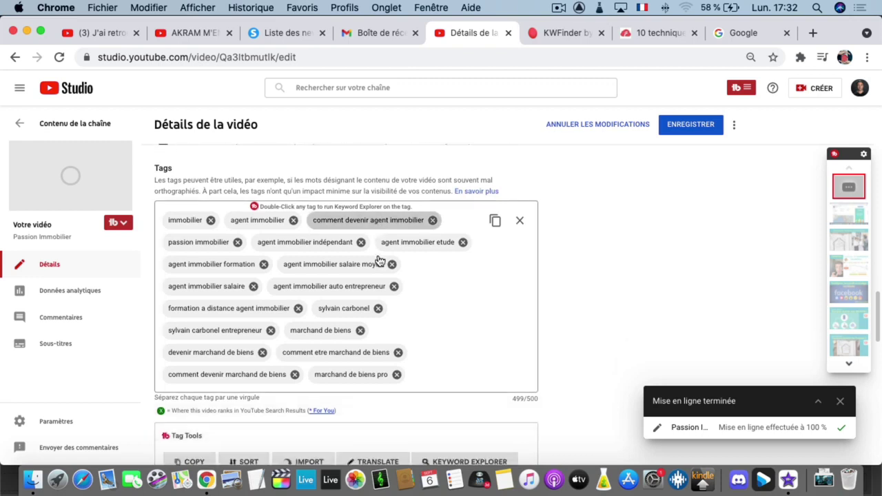
{"action": "left_click", "coordinate": [426, 354]}
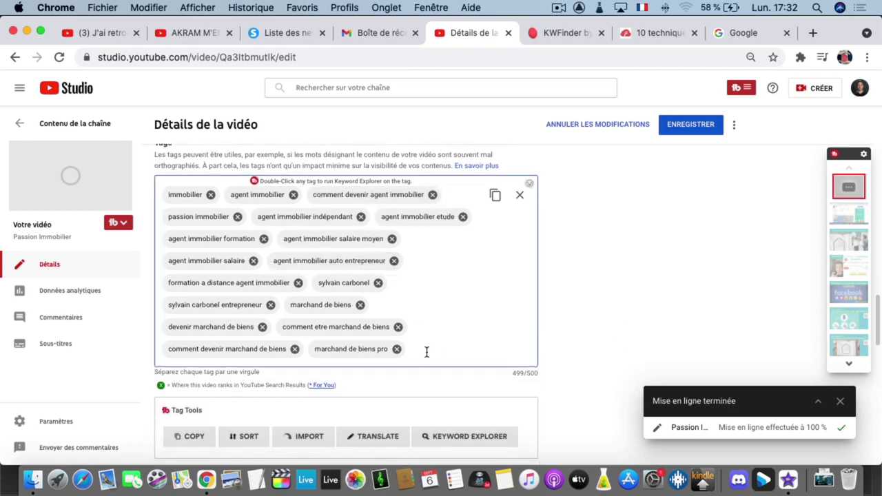
{"action": "key", "text": "super+v"}
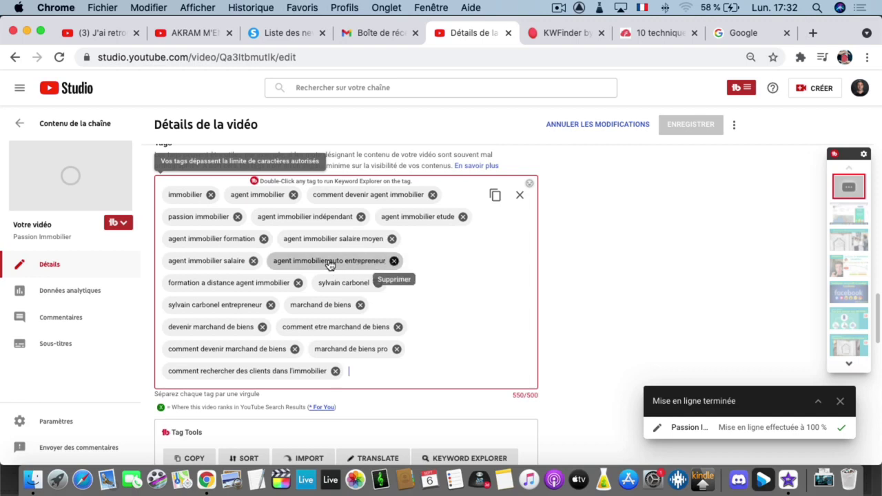
{"action": "left_click", "coordinate": [394, 261]}
{"action": "left_click", "coordinate": [253, 260]}
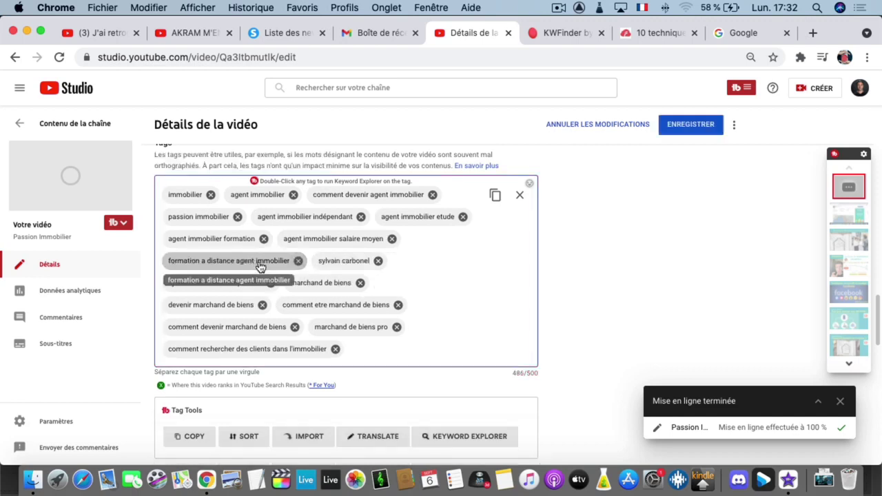
- Copy the keyword "prospection immobiliere" from KWFinder and add it to the video's tags in YouTube Studio
{"action": "left_click", "coordinate": [561, 36]}
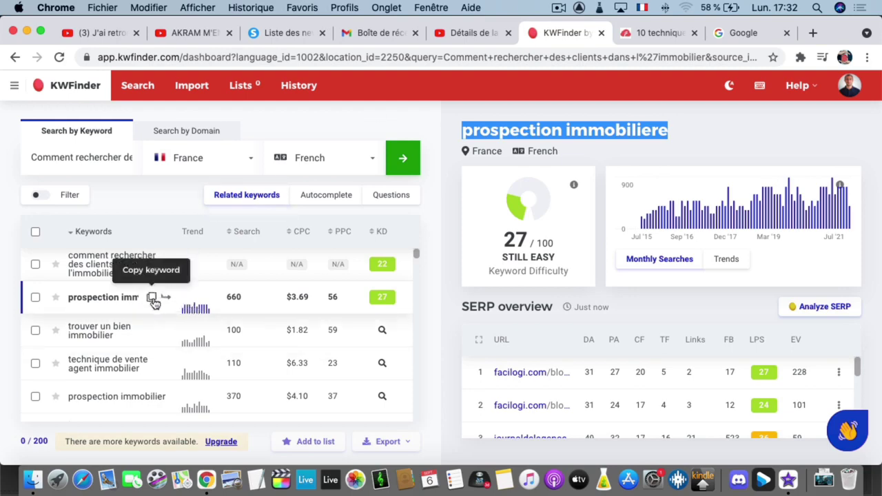
{"action": "left_click", "coordinate": [153, 298]}
{"action": "left_click", "coordinate": [492, 33]}
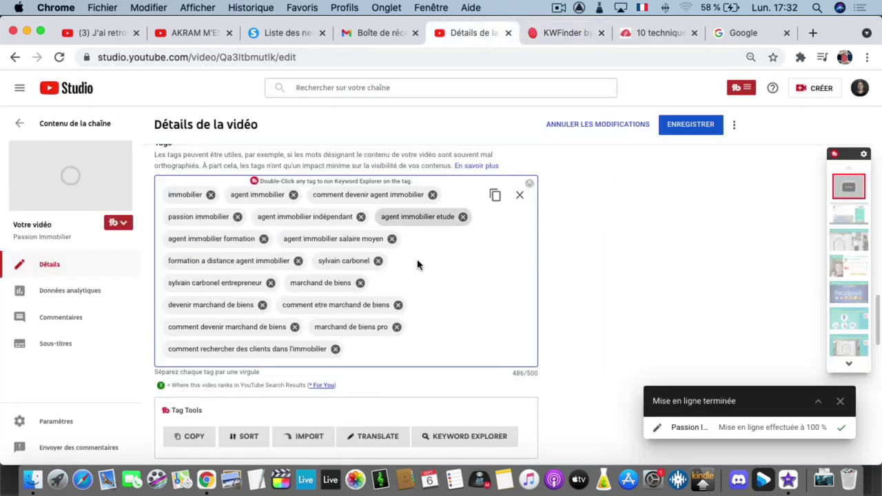
{"action": "left_click", "coordinate": [375, 349]}
{"action": "key", "text": "super+v"}
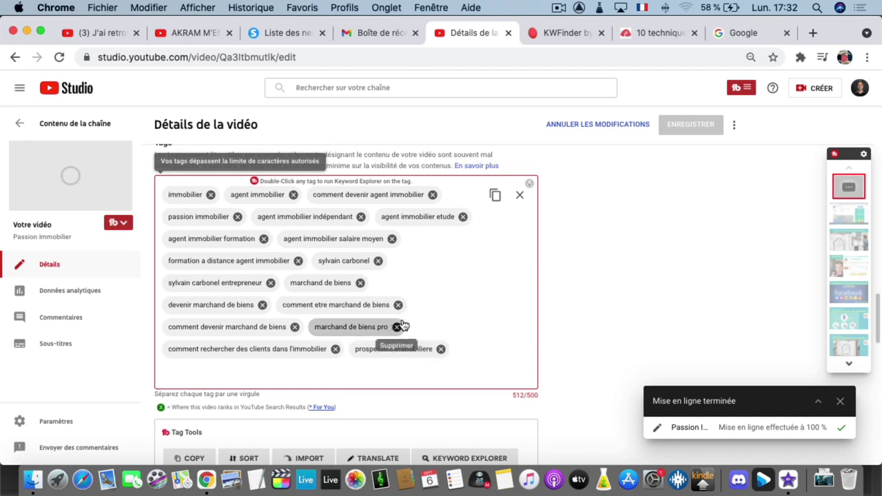
- Remove the tags "agent immobilier salaire moyen" and "agent immobilier etude", plus the tag containing only the creator's full name
{"action": "left_click", "coordinate": [391, 238]}
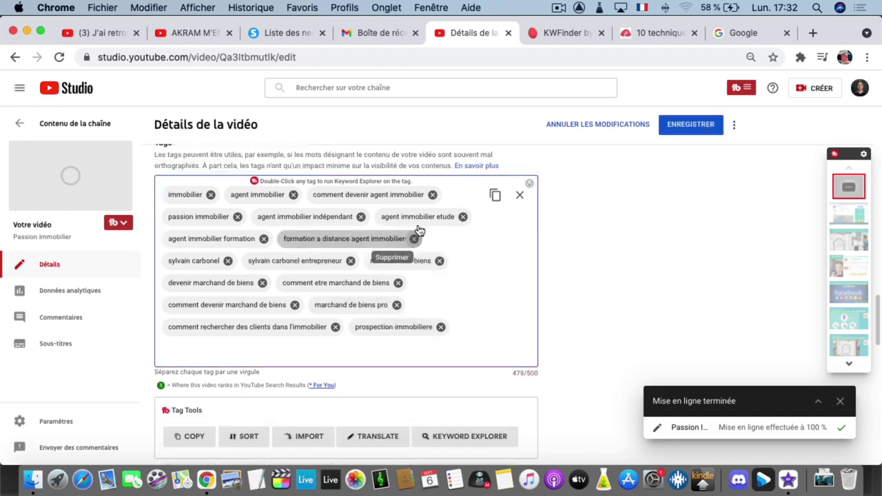
{"action": "left_click", "coordinate": [463, 217]}
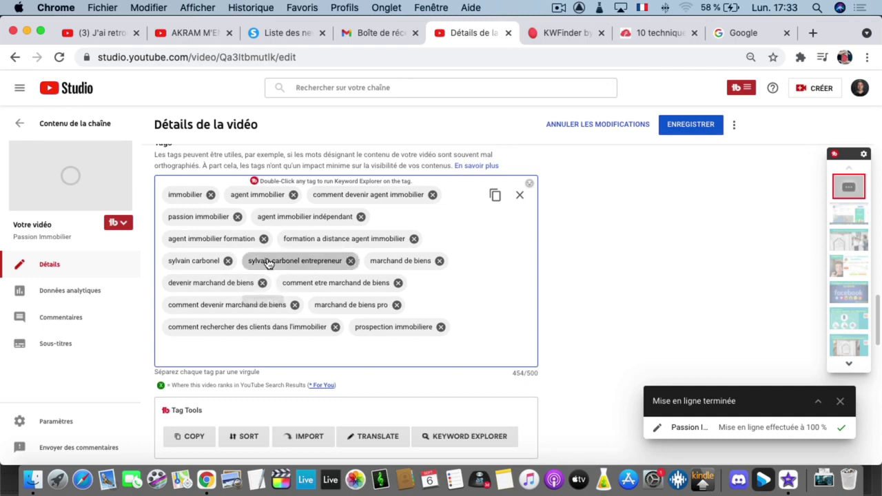
{"action": "left_click", "coordinate": [228, 261]}
- Copy the related keyword "prospection immobilier" from KWFinder and add it to the YouTube video's tags
{"action": "left_click", "coordinate": [571, 36]}
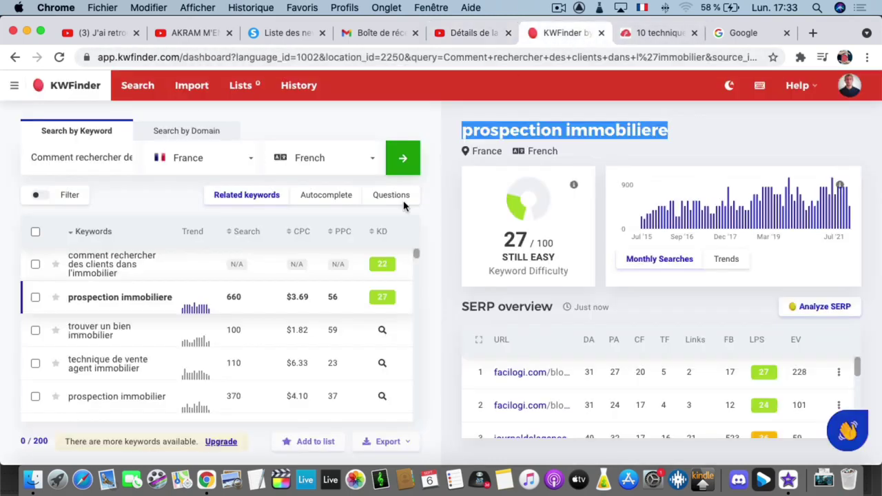
{"action": "scroll", "coordinate": [188, 330], "scroll_direction": "down", "scroll_amount": 1}
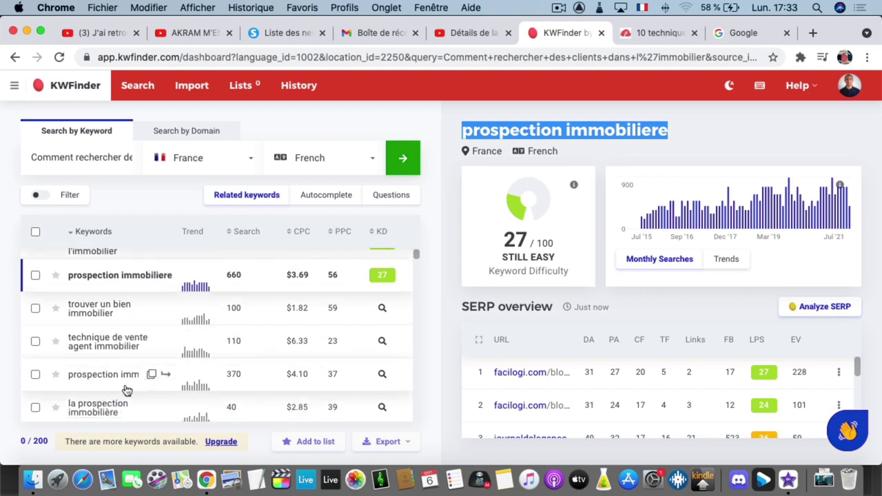
{"action": "left_click", "coordinate": [151, 375]}
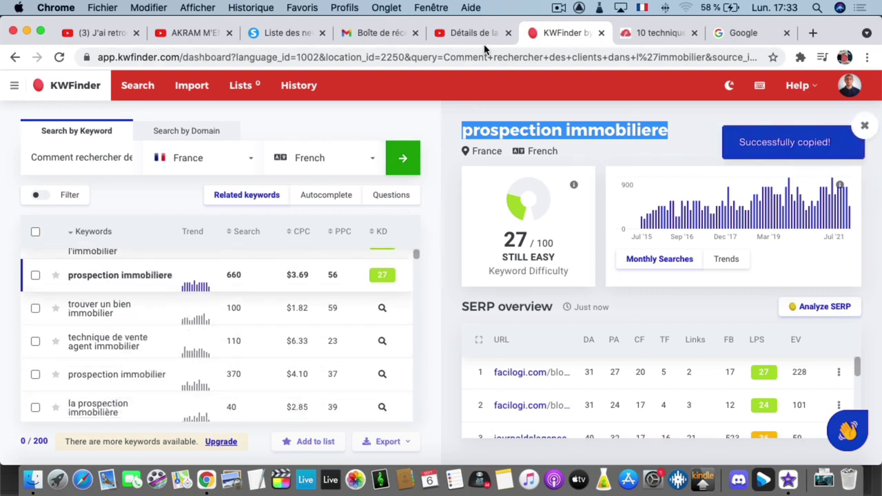
{"action": "left_click", "coordinate": [469, 32]}
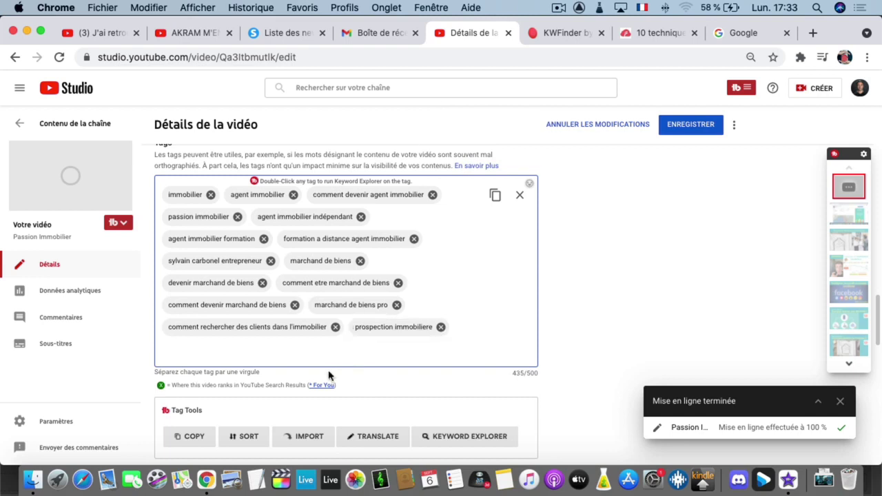
{"action": "key", "text": "super+v"}
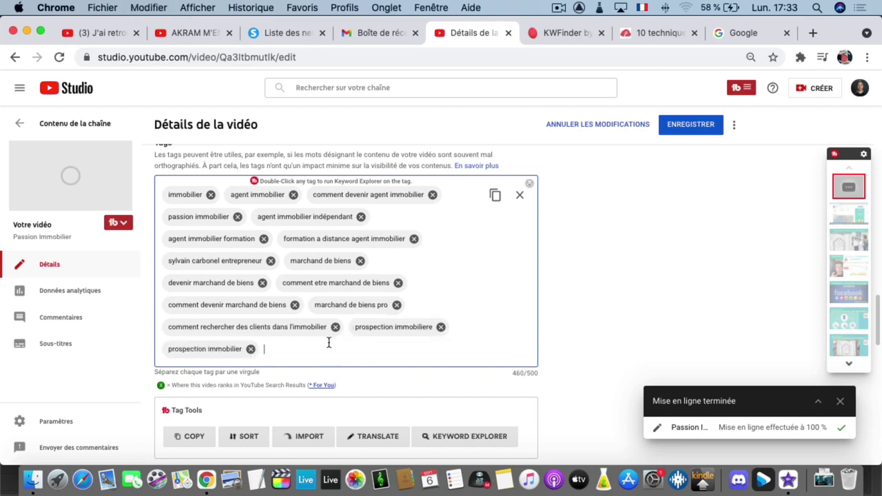
- Copy the related keyword "la prospection immobilière" from KWFinder and add it as another tag in YouTube Studio
{"action": "left_click", "coordinate": [561, 33]}
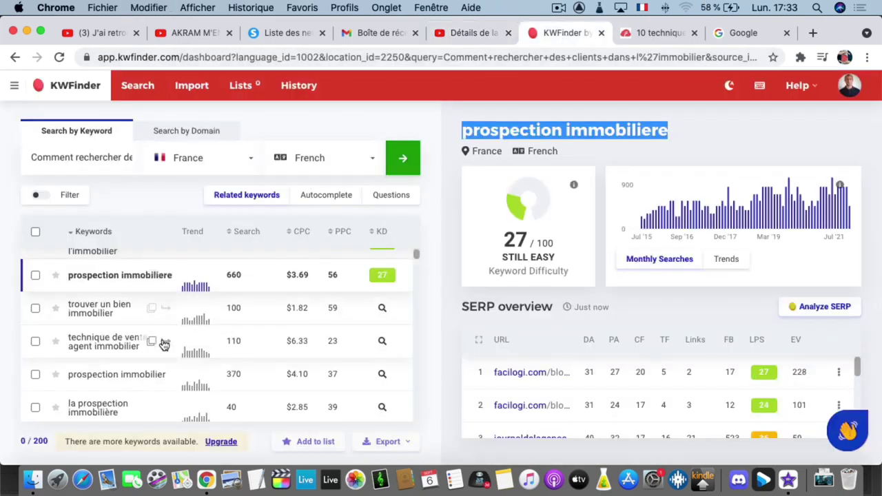
{"action": "scroll", "coordinate": [165, 356], "scroll_direction": "down", "scroll_amount": 3}
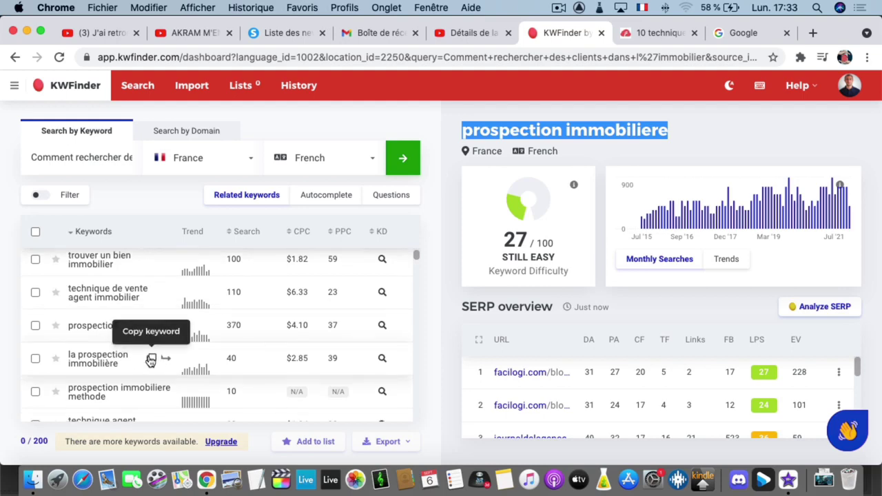
{"action": "left_click", "coordinate": [151, 359]}
{"action": "left_click", "coordinate": [479, 34]}
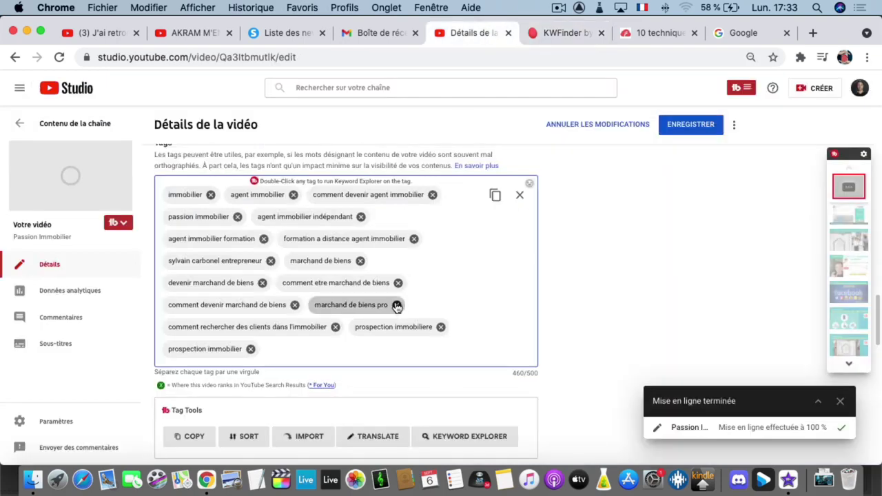
{"action": "key", "text": "super+v"}
- Copy the related keyword "technique agent immobilier" from KWFinder and add it to the tag list in YouTube Studio
{"action": "left_click", "coordinate": [562, 33]}
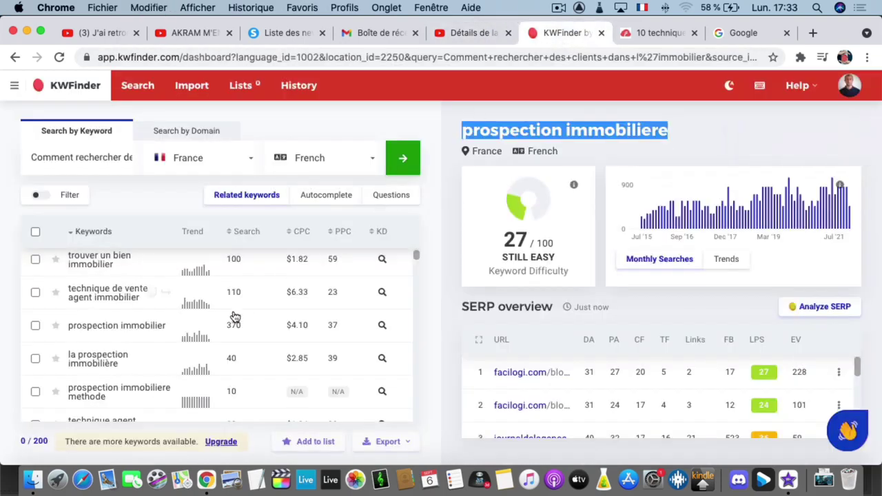
{"action": "scroll", "coordinate": [206, 335], "scroll_direction": "down", "scroll_amount": 2}
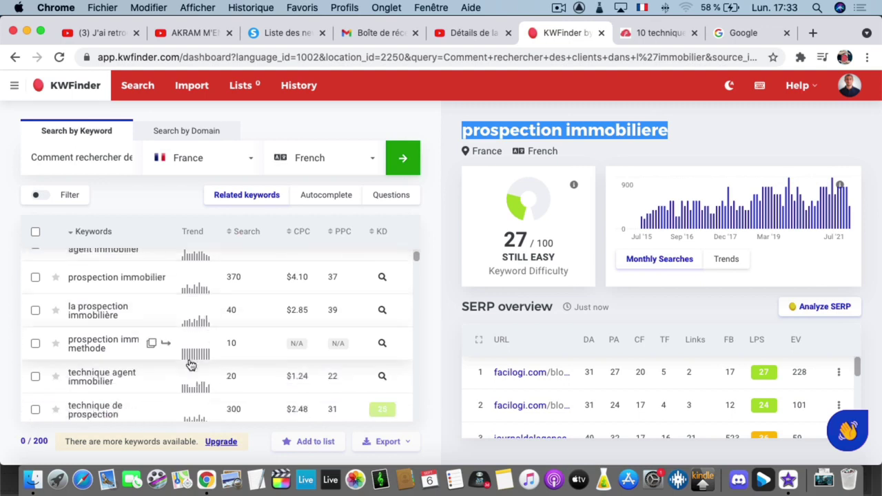
{"action": "left_click", "coordinate": [151, 376]}
{"action": "left_click", "coordinate": [480, 33]}
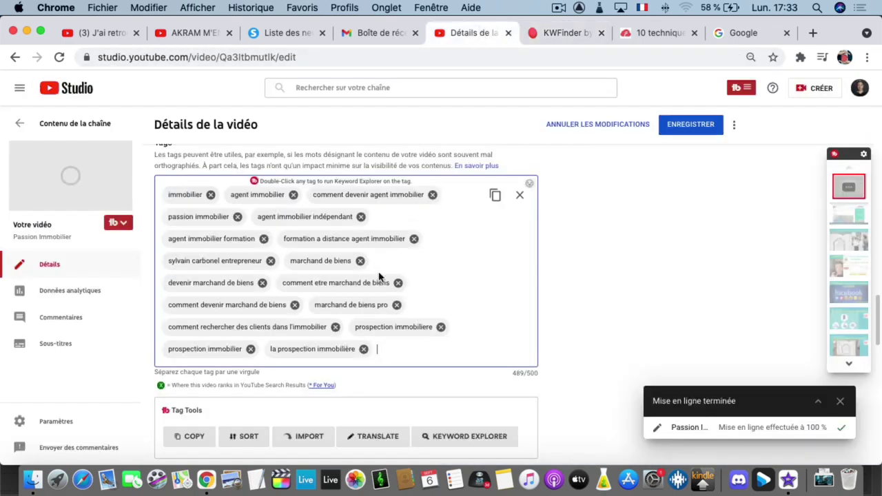
{"action": "key", "text": "super+v"}
- Remove the tag combining the creator's name with "entrepreneur" and save the video details
{"action": "left_click_drag", "start_coordinate": [393, 308], "coordinate": [296, 280]}
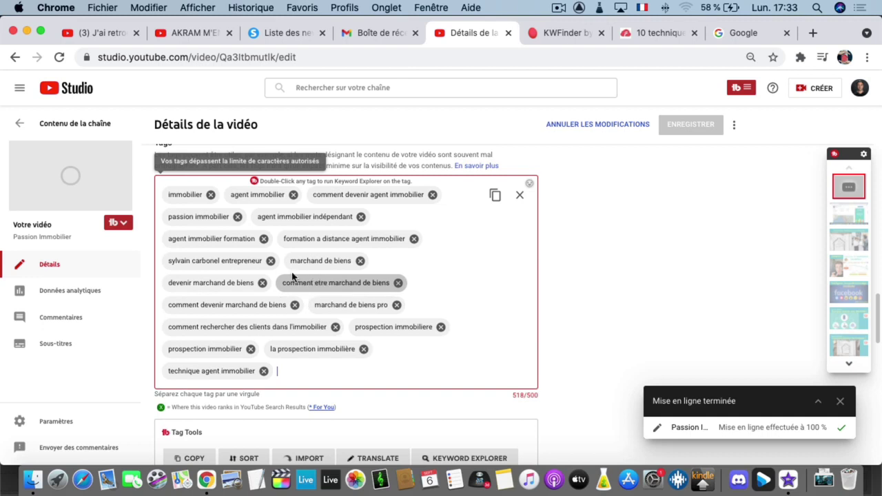
{"action": "left_click", "coordinate": [270, 261]}
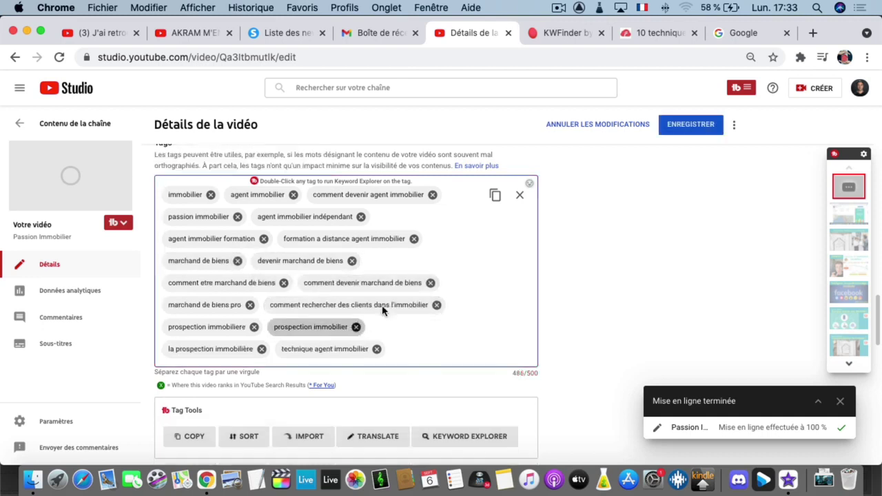
{"action": "left_click", "coordinate": [675, 128]}
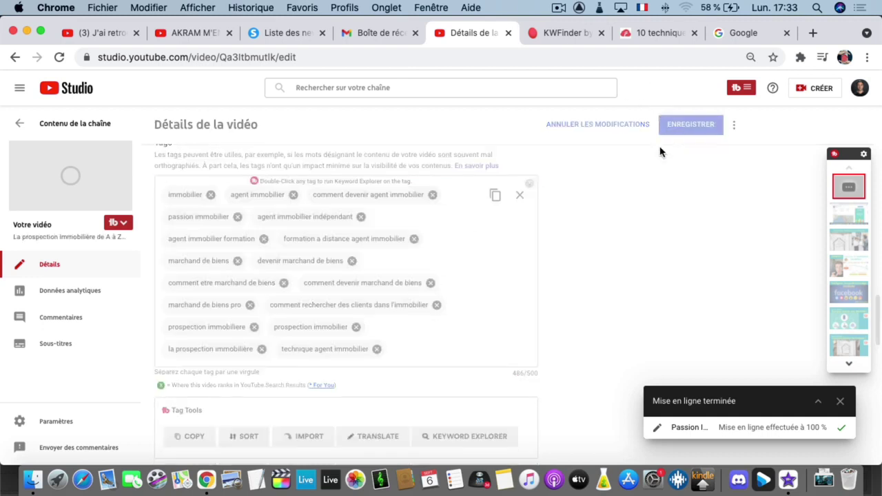
- Add the video to the playlists Agent immobilier, Formation sur le métier d'agent immobilier, Communication & Marketing Immobilier, Marchand de biens, Indépendance financière and Investissement immobilier
{"action": "scroll", "coordinate": [409, 303], "scroll_direction": "up", "scroll_amount": 15}
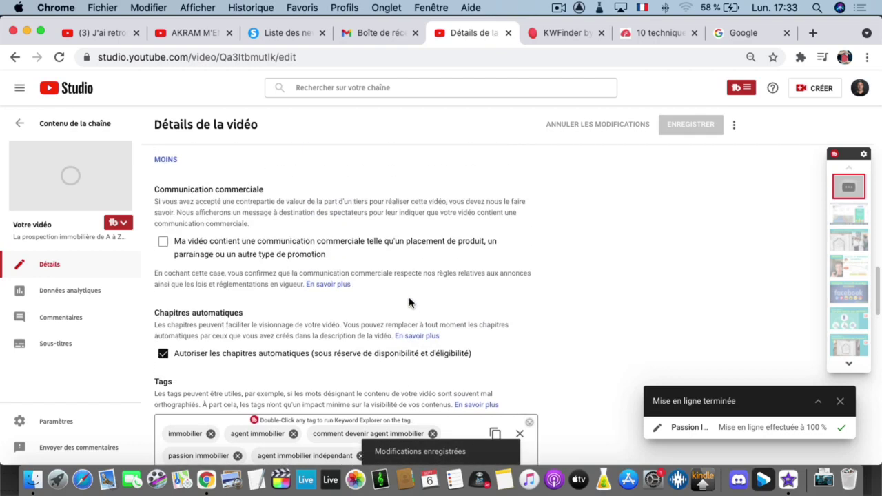
{"action": "scroll", "coordinate": [409, 303], "scroll_direction": "up", "scroll_amount": 3}
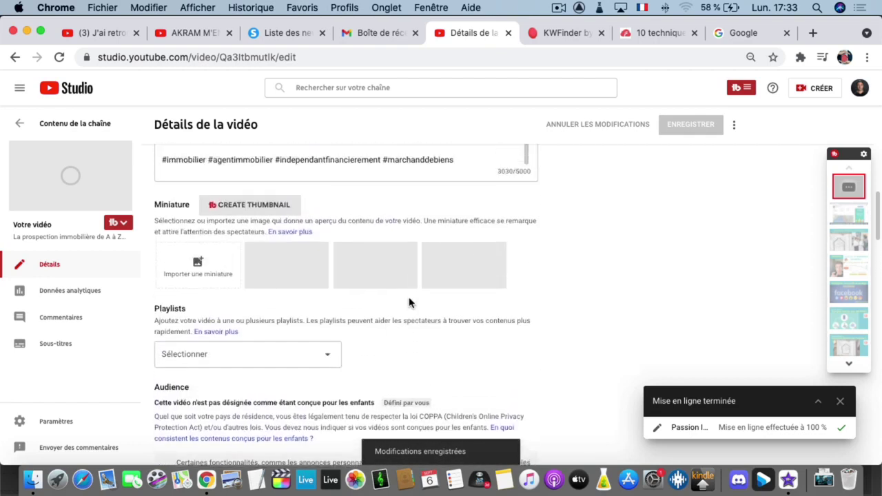
{"action": "left_click", "coordinate": [290, 390]}
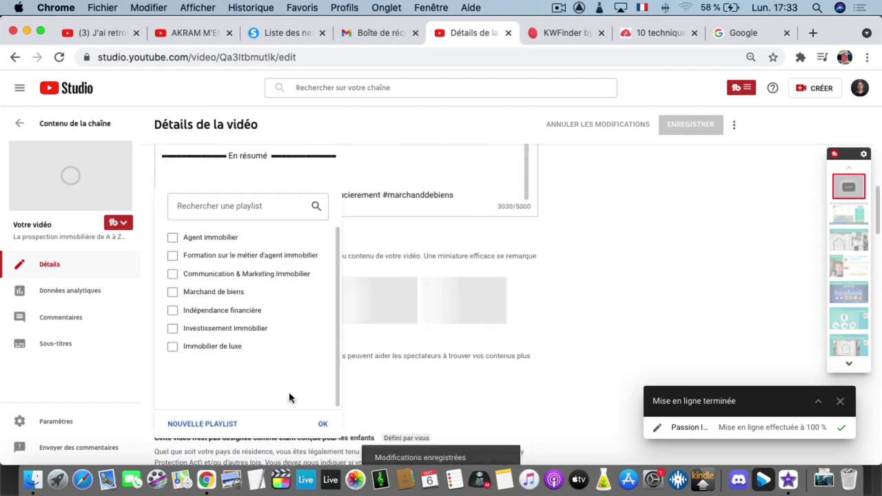
{"action": "left_click", "coordinate": [219, 239]}
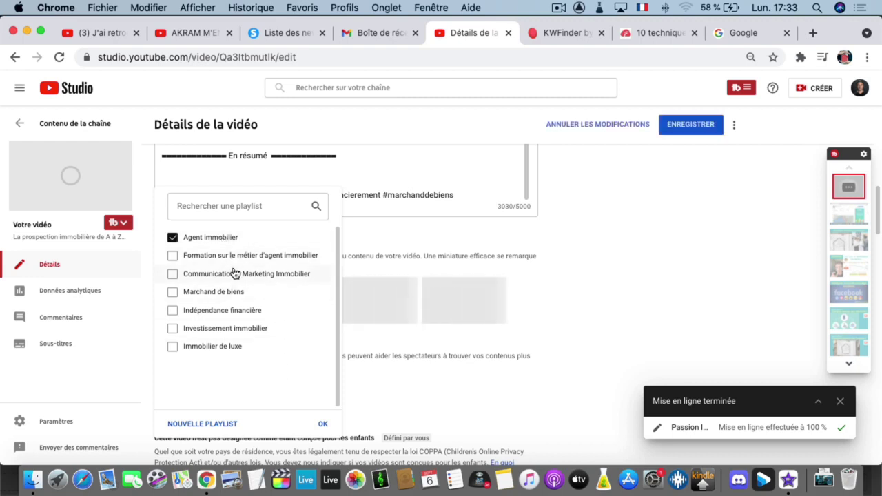
{"action": "left_click", "coordinate": [235, 276]}
{"action": "left_click", "coordinate": [242, 256]}
{"action": "left_click", "coordinate": [230, 312]}
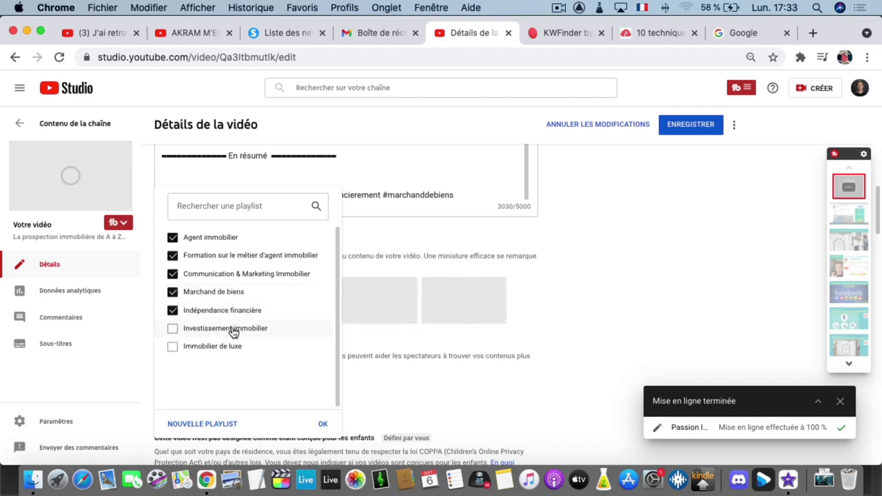
{"action": "left_click", "coordinate": [232, 328]}
{"action": "left_click", "coordinate": [322, 425]}
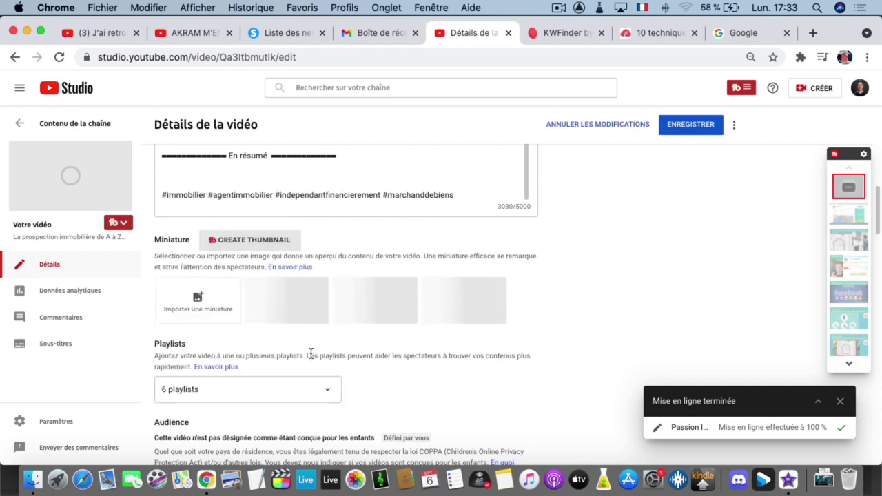
- Look back over the video's description and save the playlist changes
{"action": "scroll", "coordinate": [309, 355], "scroll_direction": "up", "scroll_amount": 10}
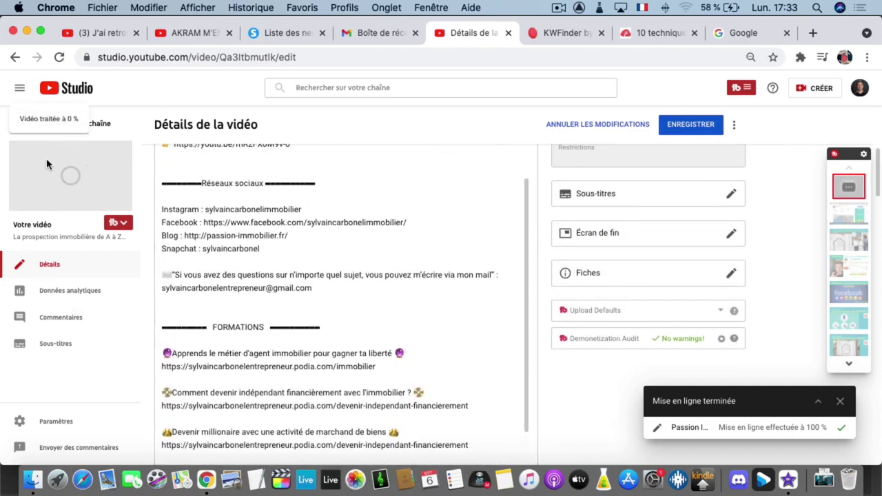
{"action": "scroll", "coordinate": [252, 248], "scroll_direction": "up", "scroll_amount": 10}
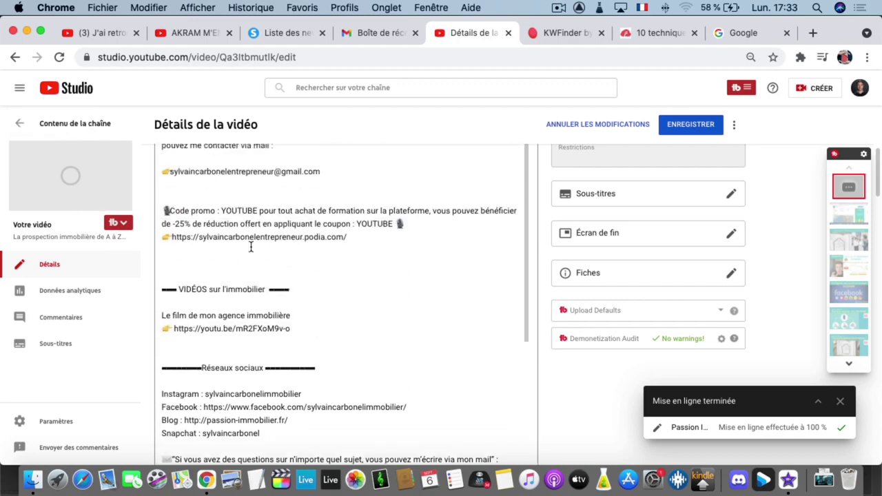
{"action": "scroll", "coordinate": [251, 246], "scroll_direction": "up", "scroll_amount": 5}
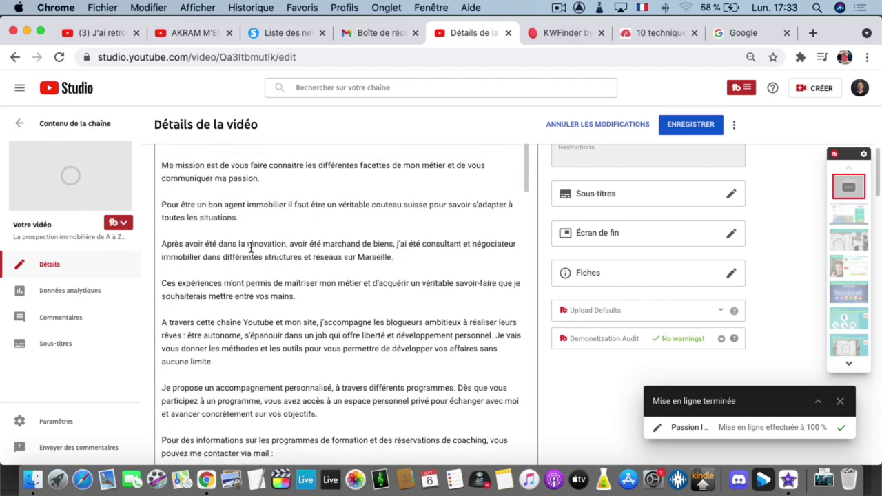
{"action": "left_click", "coordinate": [702, 131]}
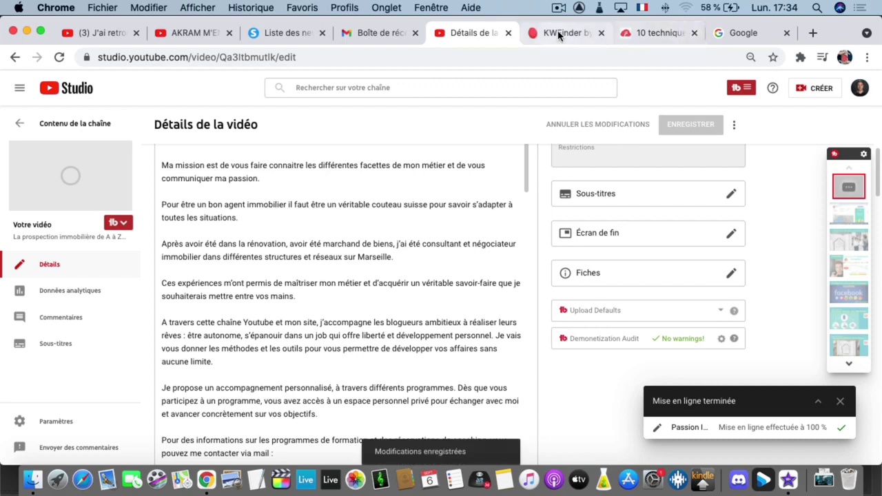
- Switch to KWFinder and open Mangools' SERPChecker in a new tab
{"action": "left_click", "coordinate": [559, 33]}
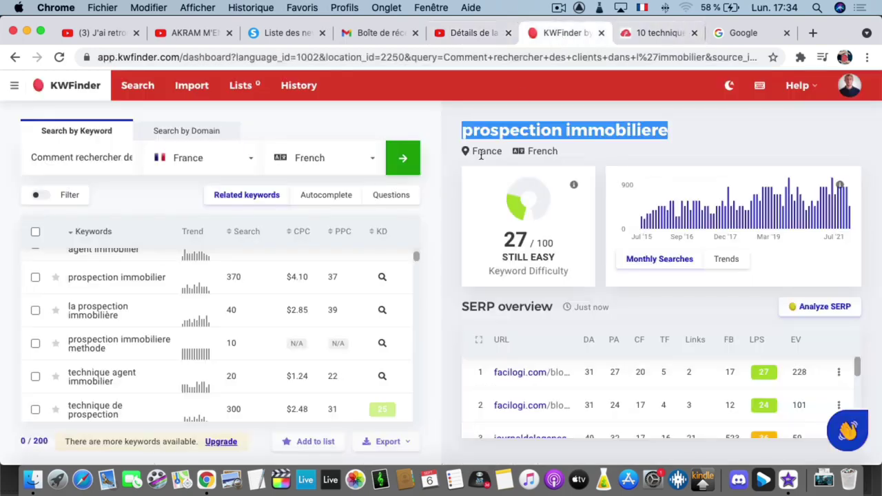
{"action": "left_click", "coordinate": [12, 86]}
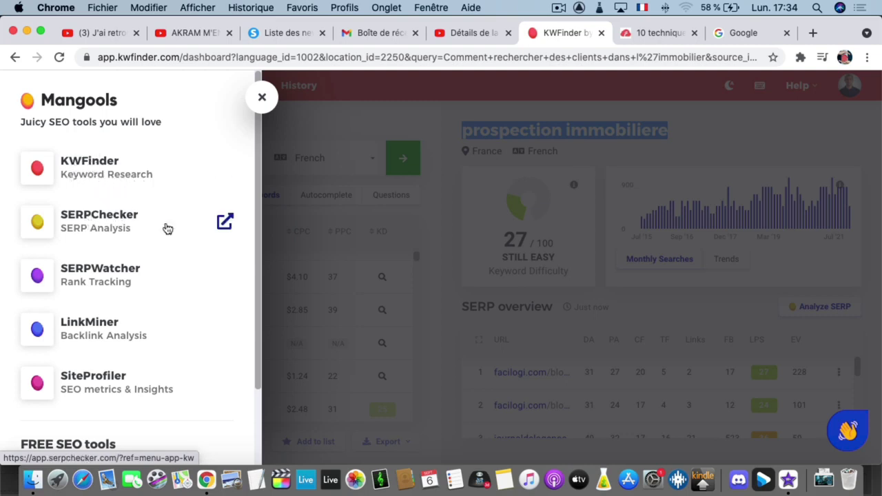
{"action": "left_click", "coordinate": [224, 222]}
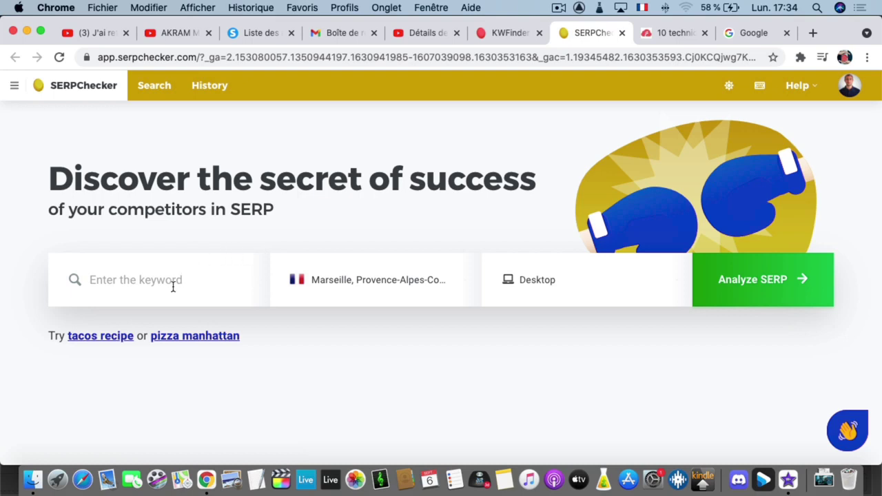
- Analyze the search results for the keyword "prospection immobilière" in SERPChecker
{"action": "left_click", "coordinate": [173, 286]}
{"action": "type", "text": "technique agent immobilier"}
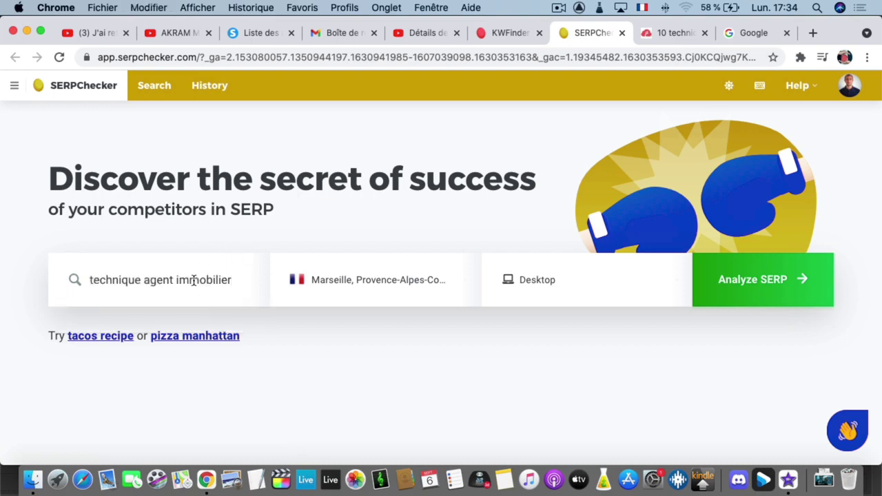
{"action": "triple_click", "coordinate": [208, 280]}
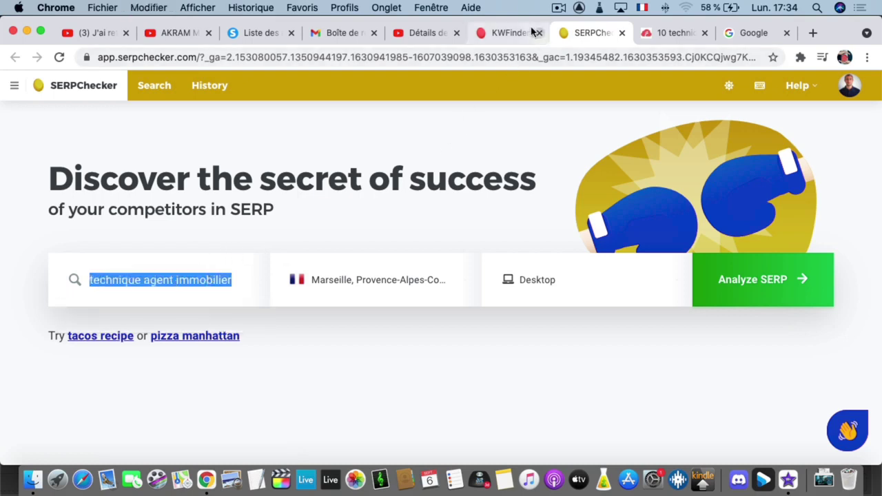
{"action": "type", "text": "prospection immobiliè"}
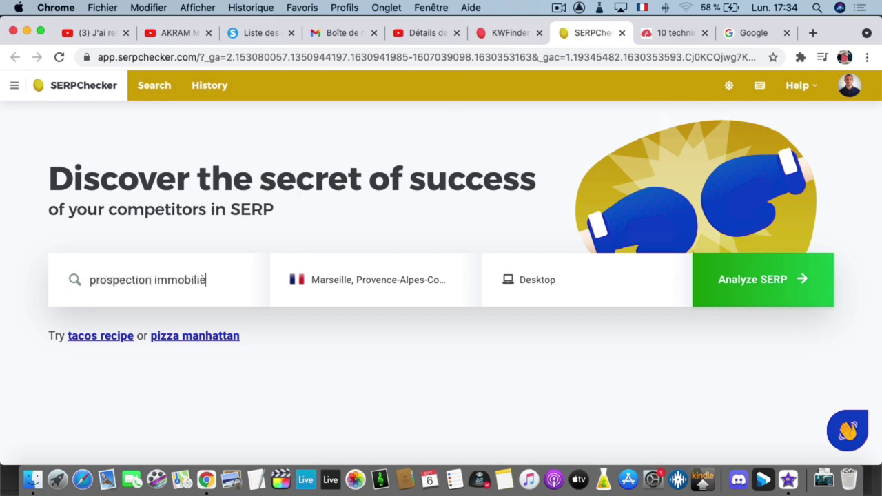
{"action": "type", "text": "re"}
{"action": "key", "text": "Return"}
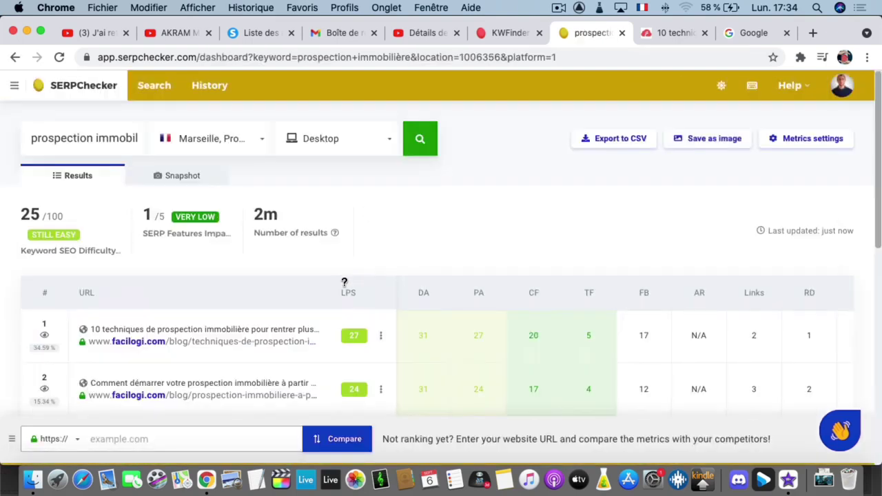
- Review the pages ranking for the keyword along with their link profile strength and authority metrics
{"action": "scroll", "coordinate": [344, 282], "scroll_direction": "down", "scroll_amount": 2}
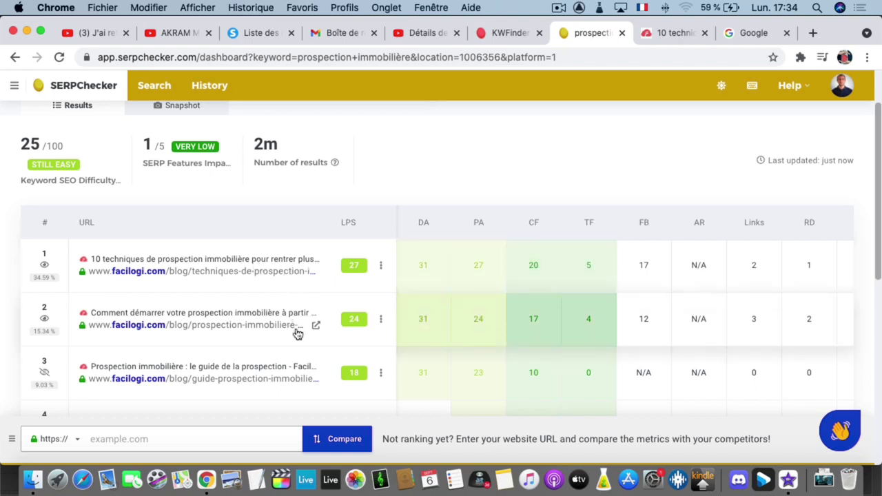
{"action": "scroll", "coordinate": [307, 362], "scroll_direction": "down", "scroll_amount": 3}
{"action": "scroll", "coordinate": [306, 362], "scroll_direction": "down", "scroll_amount": 5}
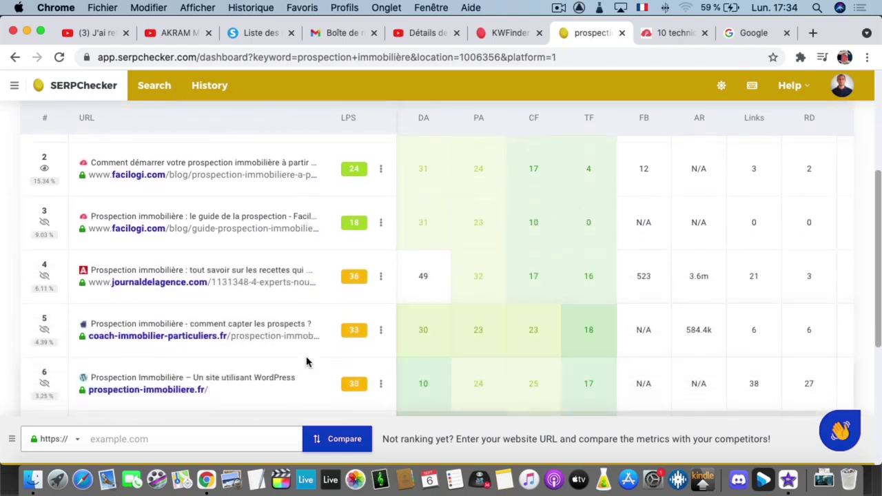
{"action": "scroll", "coordinate": [307, 361], "scroll_direction": "down", "scroll_amount": 3}
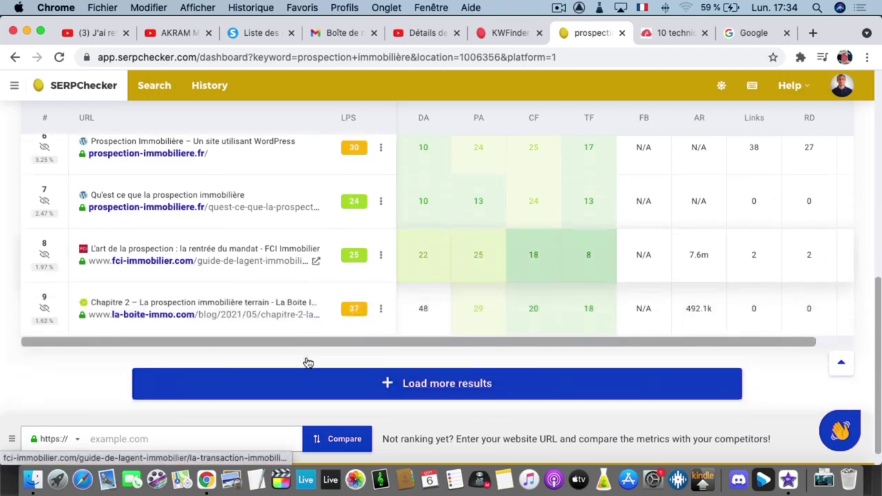
{"action": "scroll", "coordinate": [307, 361], "scroll_direction": "up", "scroll_amount": 10}
{"action": "scroll", "coordinate": [306, 362], "scroll_direction": "up", "scroll_amount": 2}
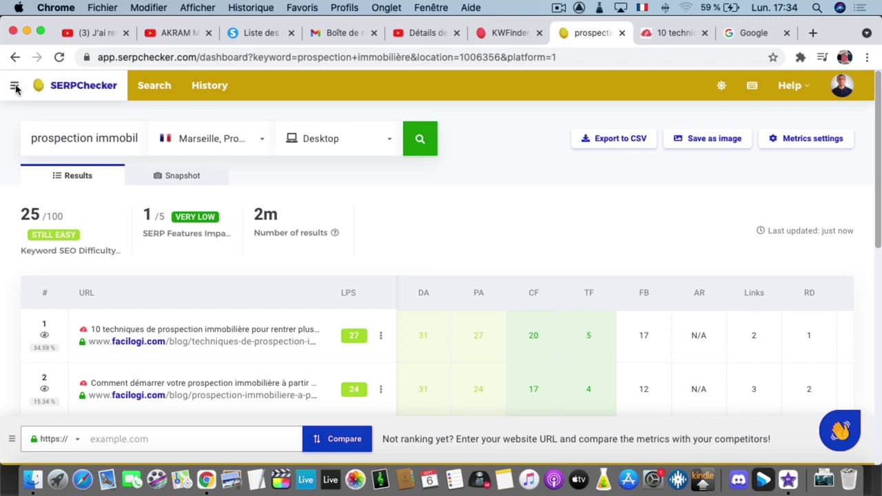
- Open Mangools' SERPWatcher and load the passion-immobilier.fr blog in a separate new tab
{"action": "left_click", "coordinate": [14, 86]}
{"action": "left_click", "coordinate": [103, 273]}
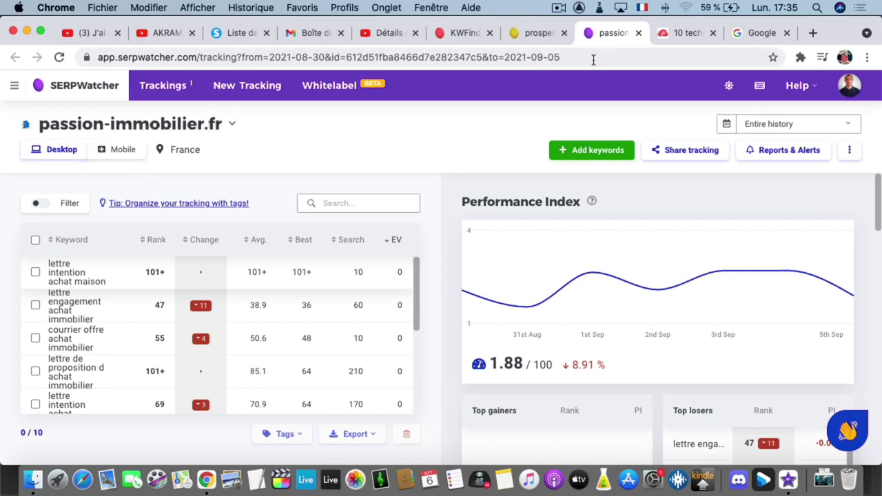
{"action": "left_click", "coordinate": [812, 33]}
{"action": "type", "text": "pass"}
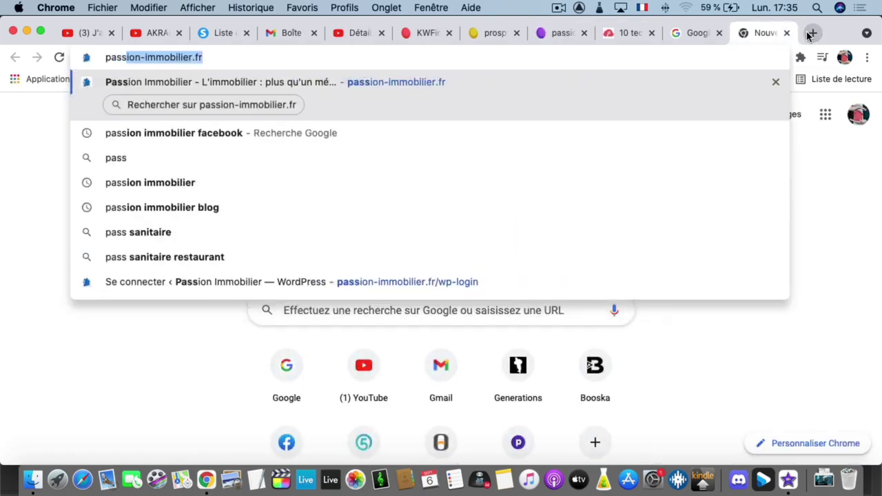
{"action": "key", "text": "Return"}
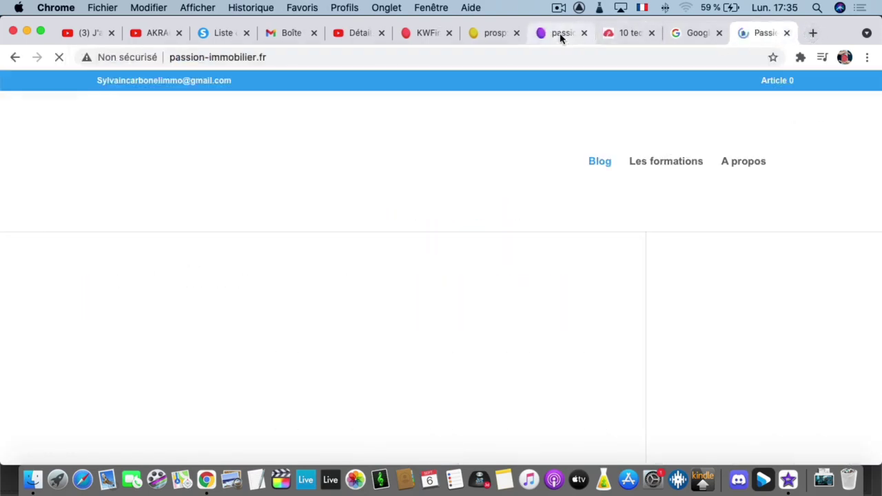
- Look through the blog's articles on its first and second pages and open the site's training courses
{"action": "scroll", "coordinate": [496, 254], "scroll_direction": "down", "scroll_amount": 5}
{"action": "scroll", "coordinate": [496, 252], "scroll_direction": "down", "scroll_amount": 12}
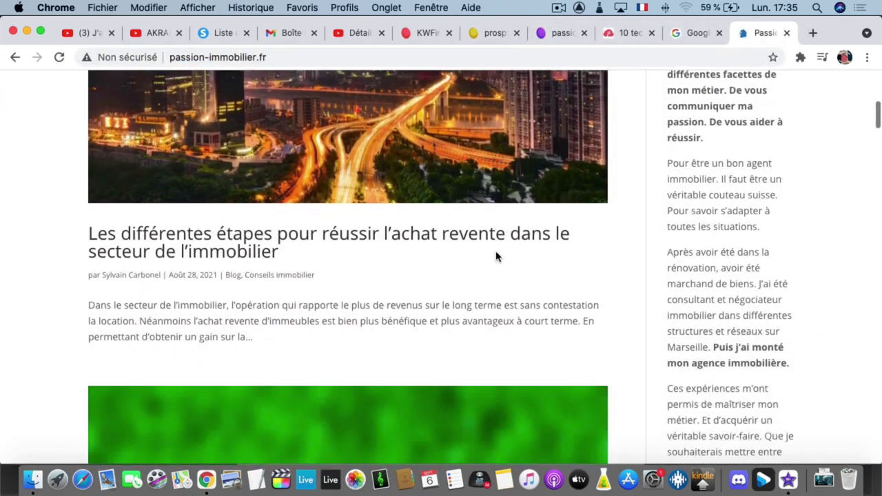
{"action": "scroll", "coordinate": [495, 251], "scroll_direction": "down", "scroll_amount": 15}
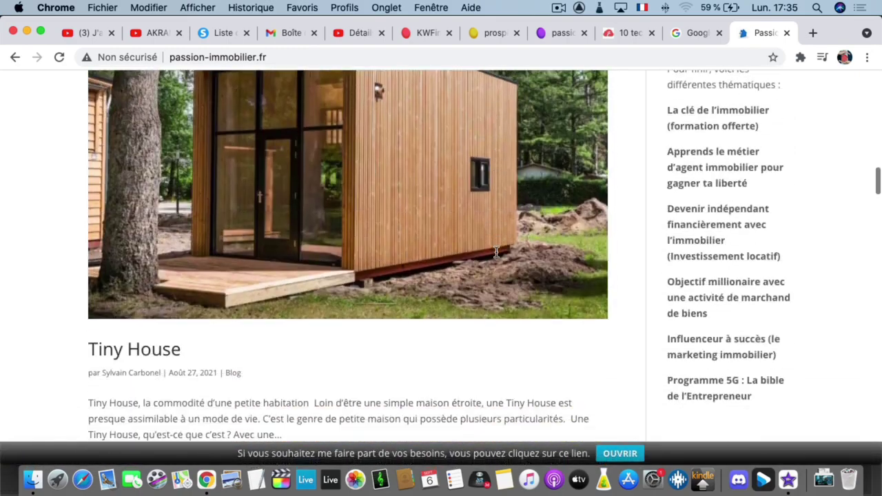
{"action": "scroll", "coordinate": [498, 257], "scroll_direction": "down", "scroll_amount": 15}
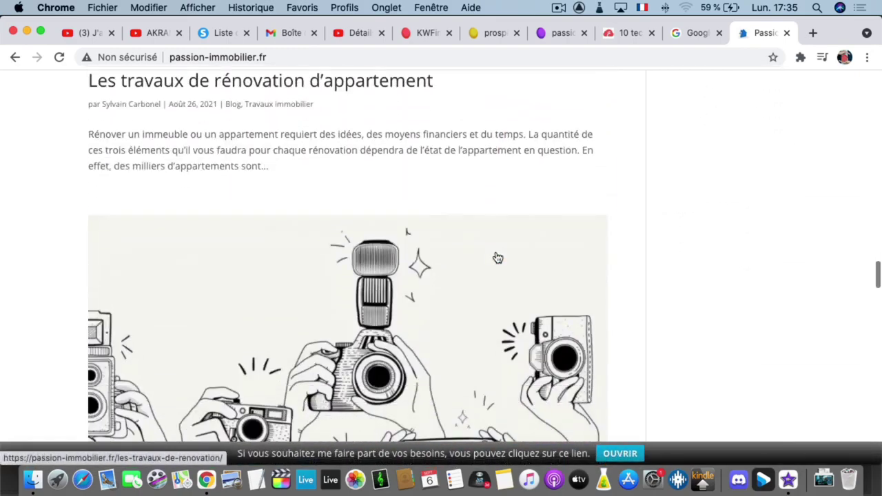
{"action": "scroll", "coordinate": [498, 258], "scroll_direction": "down", "scroll_amount": 15}
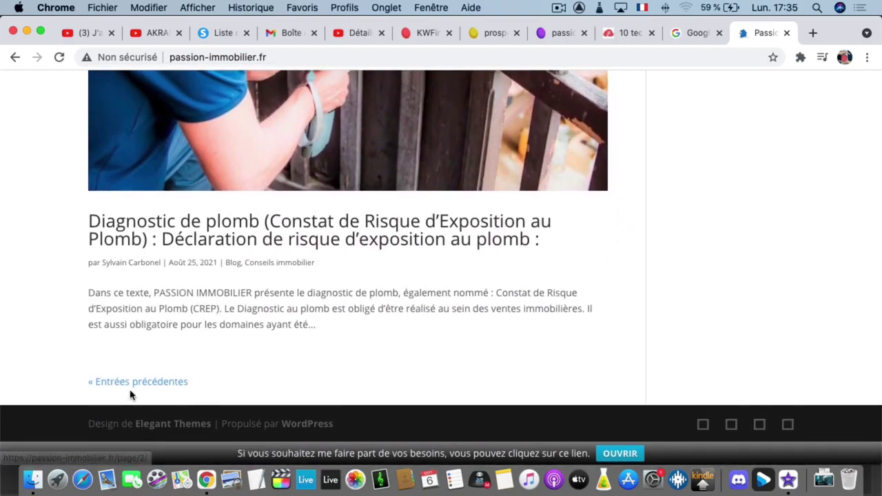
{"action": "left_click", "coordinate": [132, 381]}
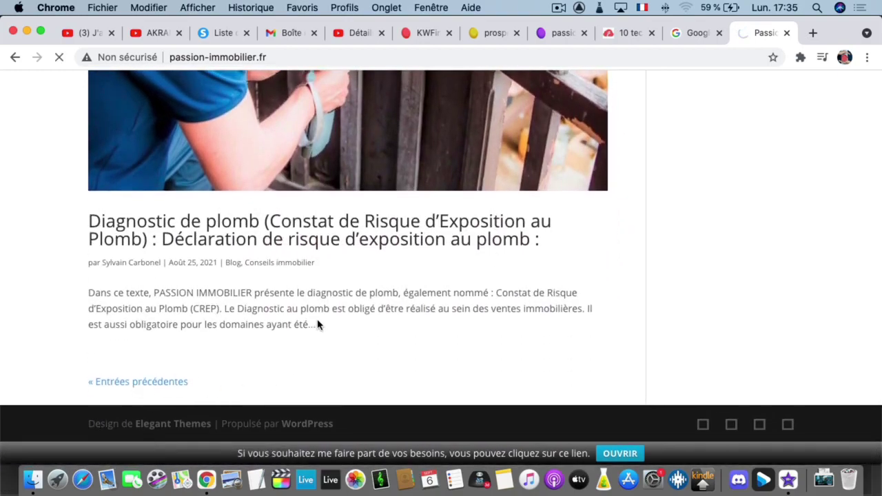
{"action": "scroll", "coordinate": [281, 315], "scroll_direction": "down", "scroll_amount": 10}
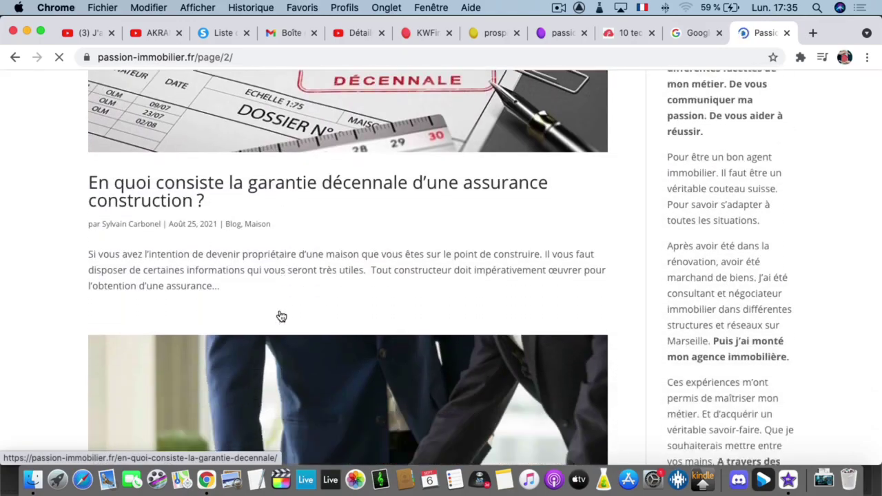
{"action": "scroll", "coordinate": [281, 316], "scroll_direction": "down", "scroll_amount": 10}
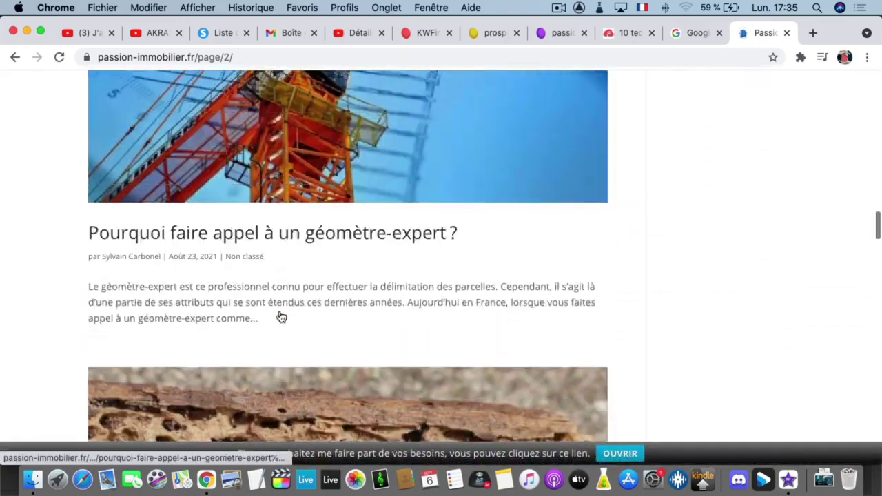
{"action": "scroll", "coordinate": [364, 322], "scroll_direction": "down", "scroll_amount": 15}
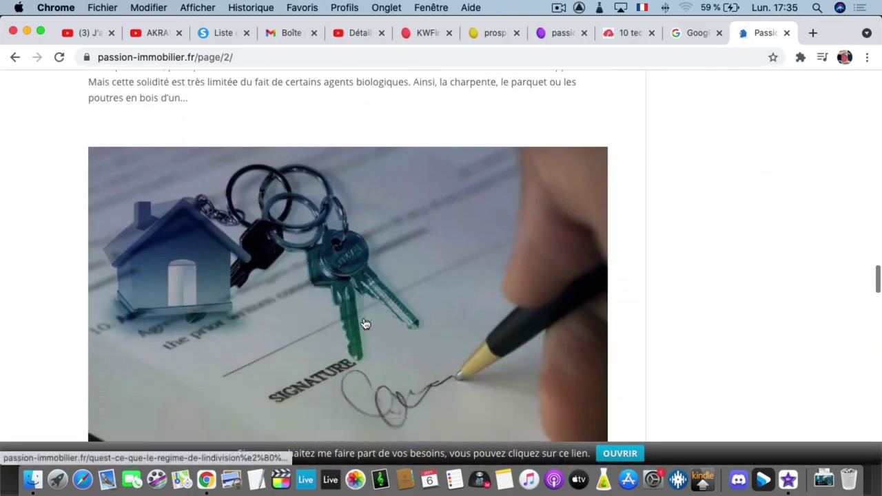
{"action": "scroll", "coordinate": [365, 323], "scroll_direction": "down", "scroll_amount": 15}
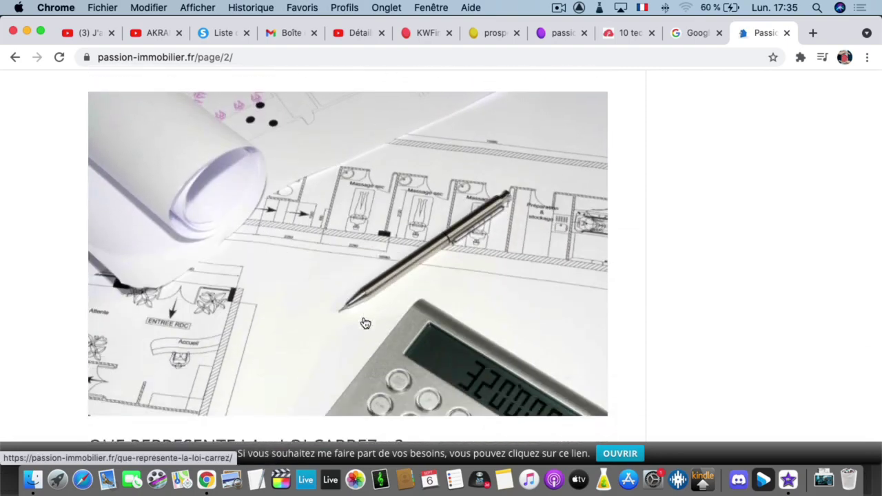
{"action": "scroll", "coordinate": [365, 324], "scroll_direction": "down", "scroll_amount": 12}
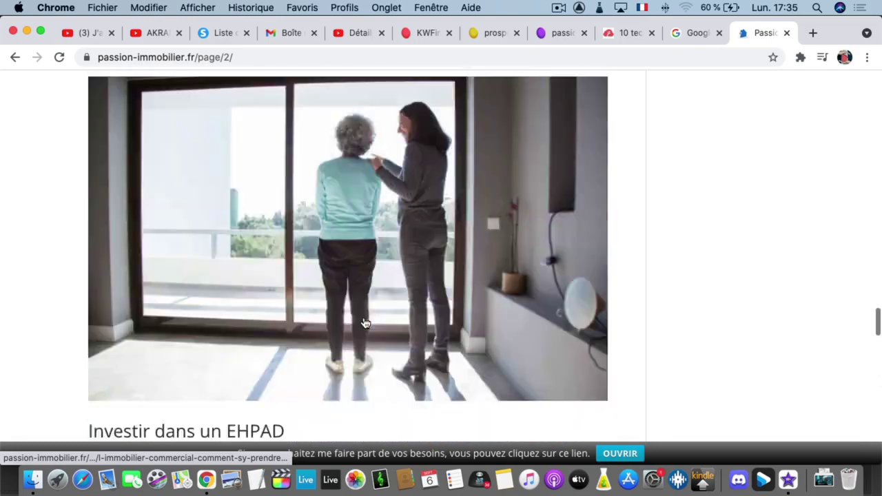
{"action": "scroll", "coordinate": [366, 323], "scroll_direction": "up", "scroll_amount": 20}
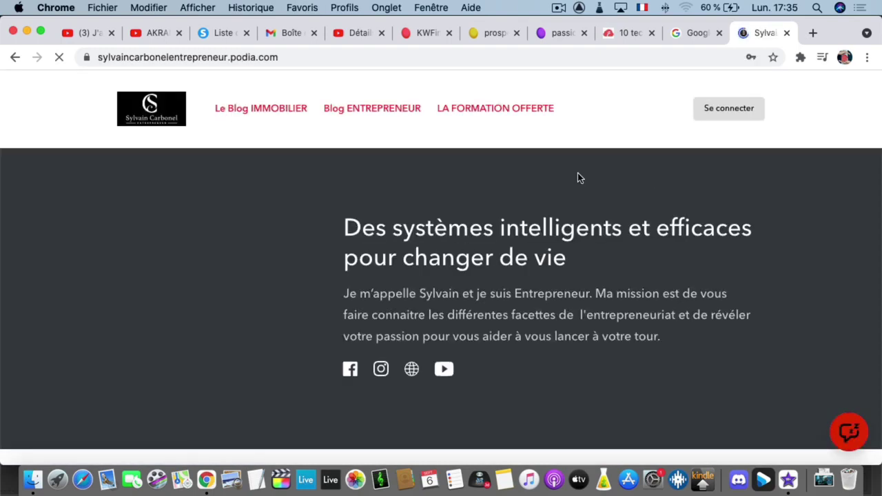
- Look over the training courses offered on the entrepreneur's Podia page
{"action": "scroll", "coordinate": [577, 185], "scroll_direction": "down", "scroll_amount": 6}
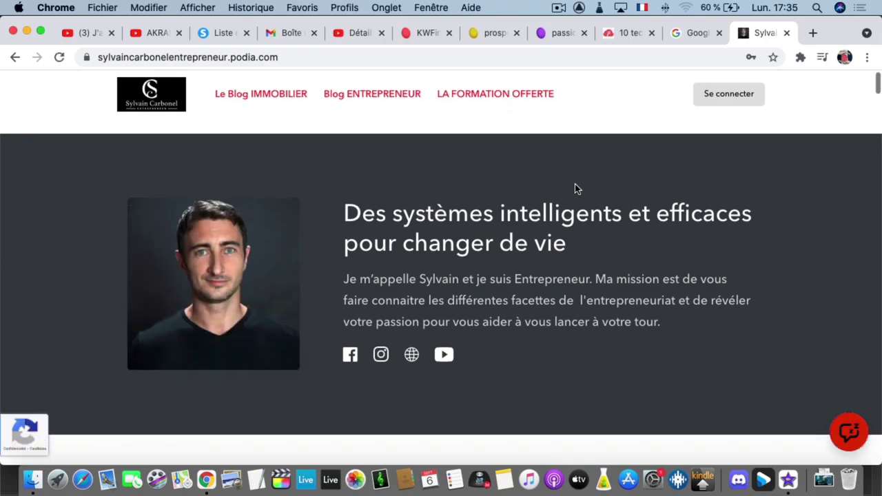
{"action": "scroll", "coordinate": [577, 190], "scroll_direction": "down", "scroll_amount": 2}
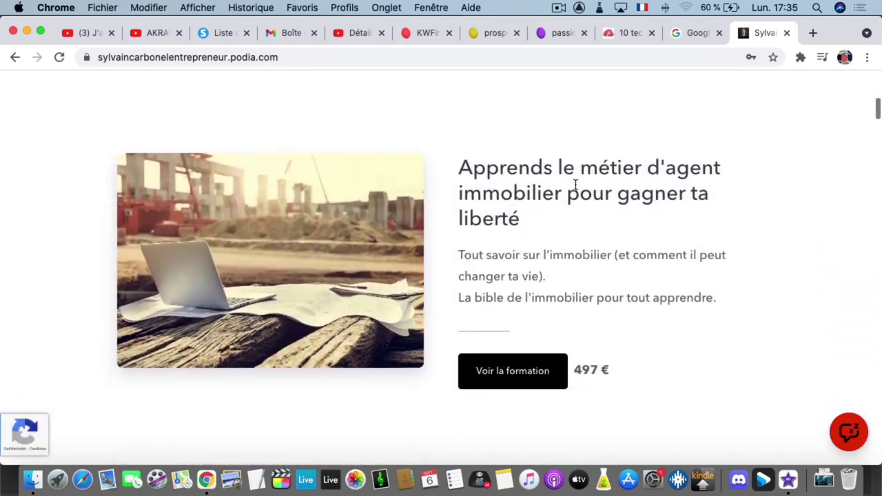
{"action": "scroll", "coordinate": [576, 186], "scroll_direction": "down", "scroll_amount": 6}
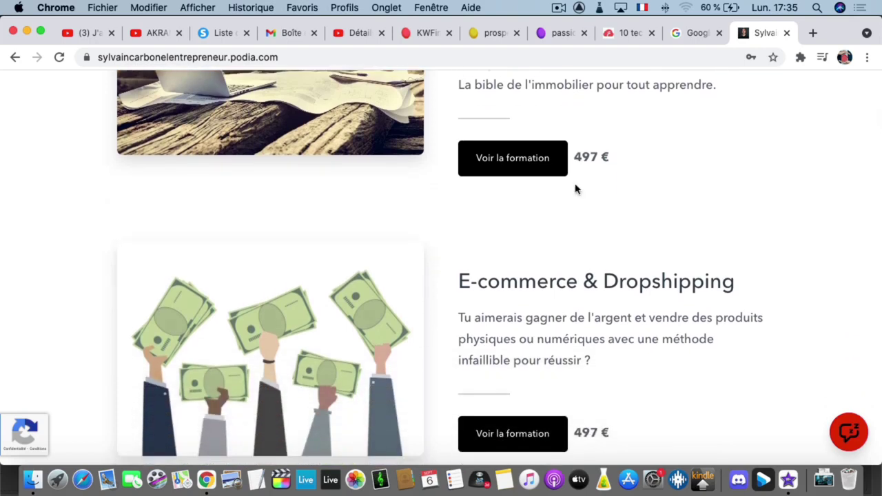
{"action": "scroll", "coordinate": [577, 190], "scroll_direction": "down", "scroll_amount": 18}
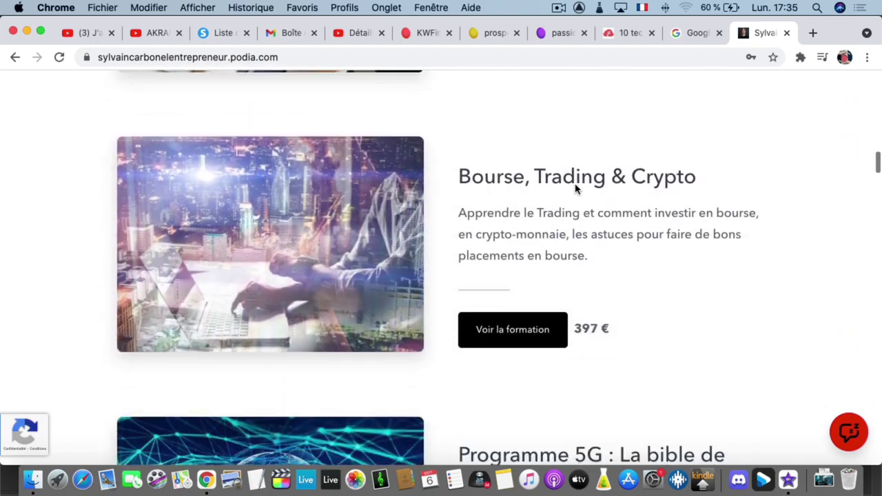
{"action": "scroll", "coordinate": [577, 190], "scroll_direction": "down", "scroll_amount": 20}
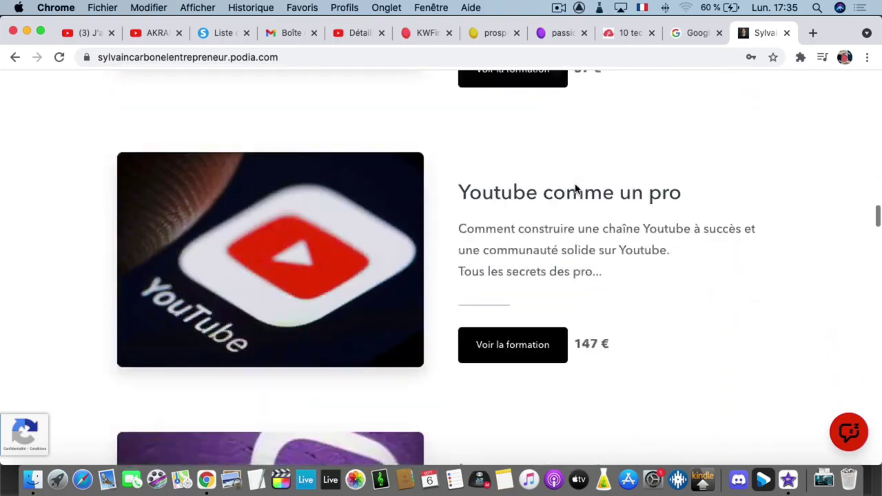
{"action": "scroll", "coordinate": [576, 188], "scroll_direction": "up", "scroll_amount": 20}
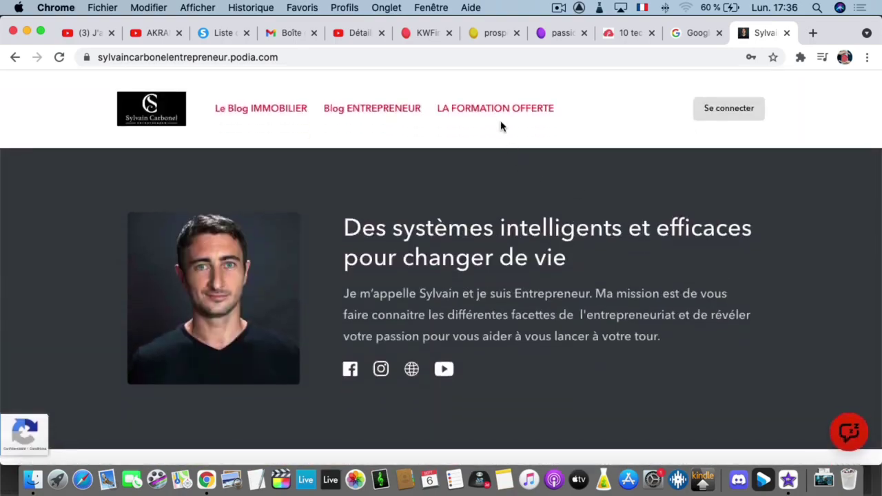
- Open the free training offer and examine its starter kit landing page
{"action": "left_click", "coordinate": [498, 110]}
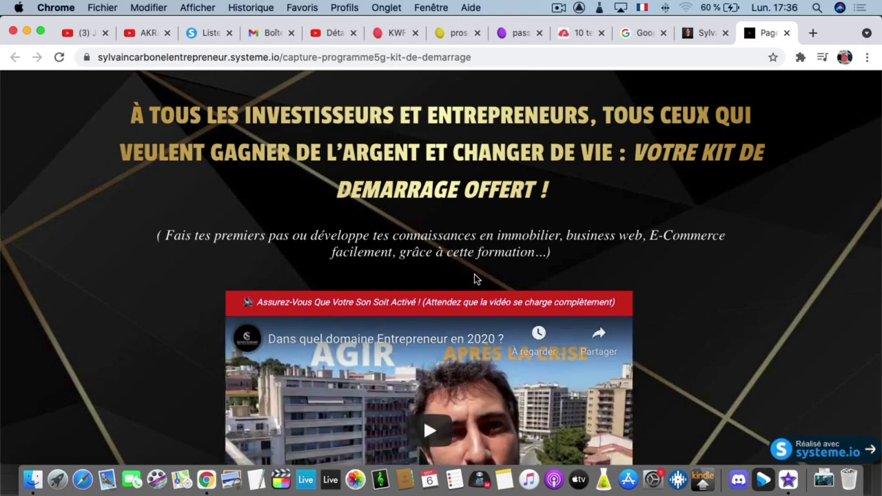
{"action": "scroll", "coordinate": [474, 278], "scroll_direction": "down", "scroll_amount": 10}
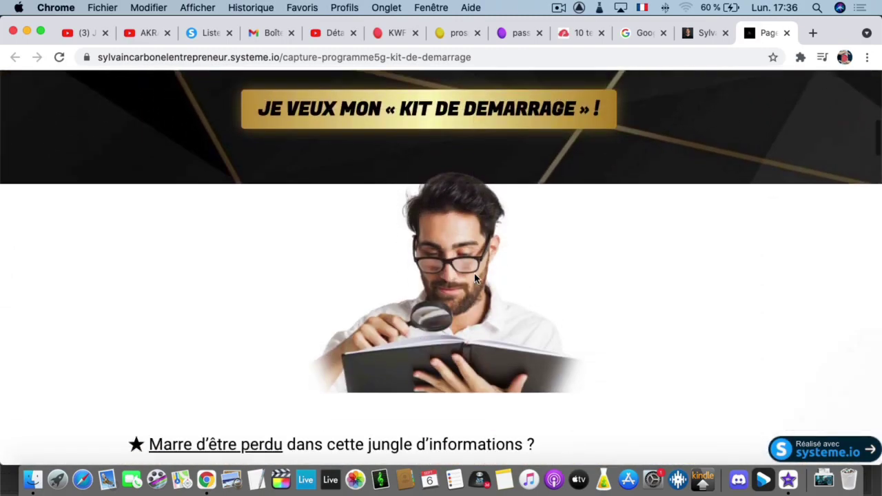
{"action": "scroll", "coordinate": [474, 278], "scroll_direction": "down", "scroll_amount": 15}
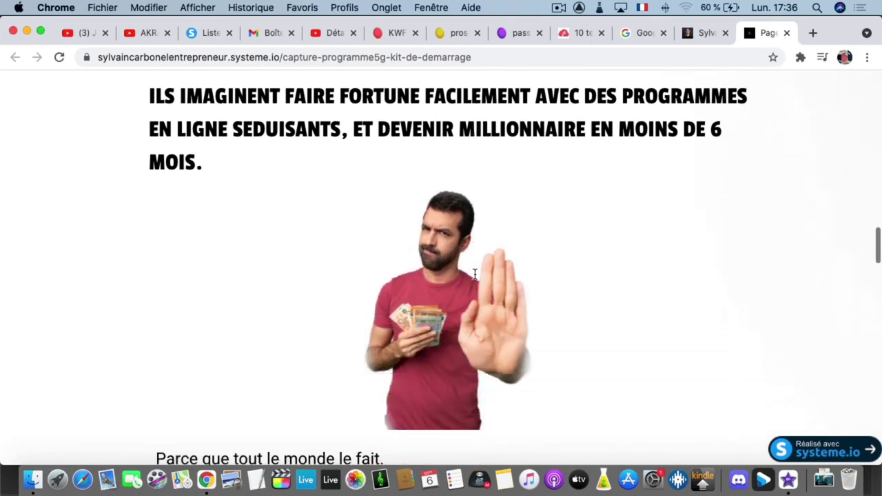
{"action": "scroll", "coordinate": [474, 277], "scroll_direction": "down", "scroll_amount": 3}
{"action": "scroll", "coordinate": [474, 278], "scroll_direction": "up", "scroll_amount": 20}
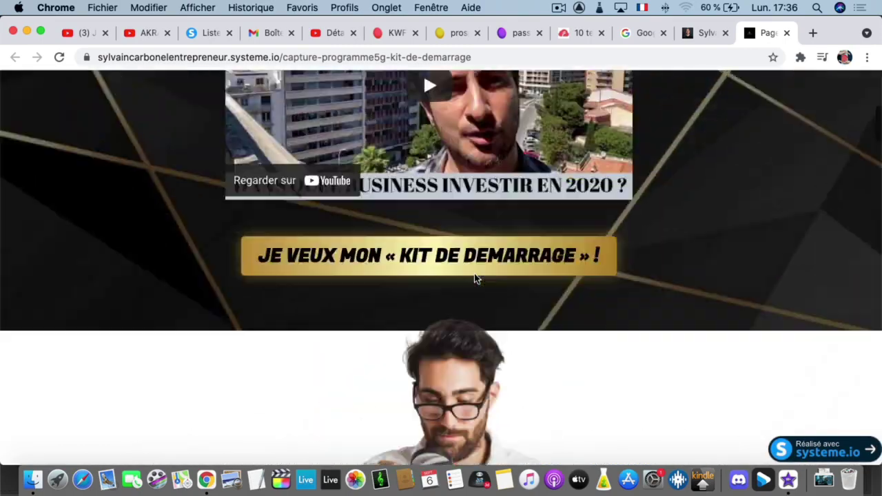
{"action": "scroll", "coordinate": [461, 116], "scroll_direction": "up", "scroll_amount": 1}
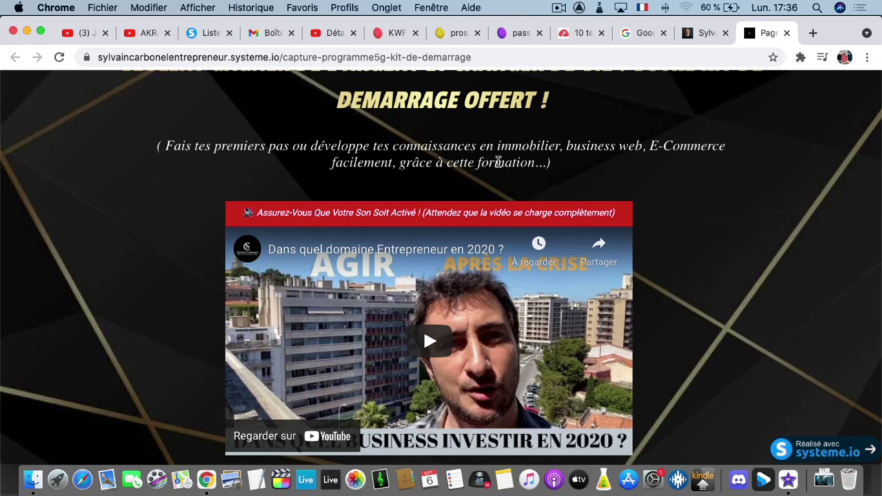
{"action": "scroll", "coordinate": [498, 162], "scroll_direction": "up", "scroll_amount": 4}
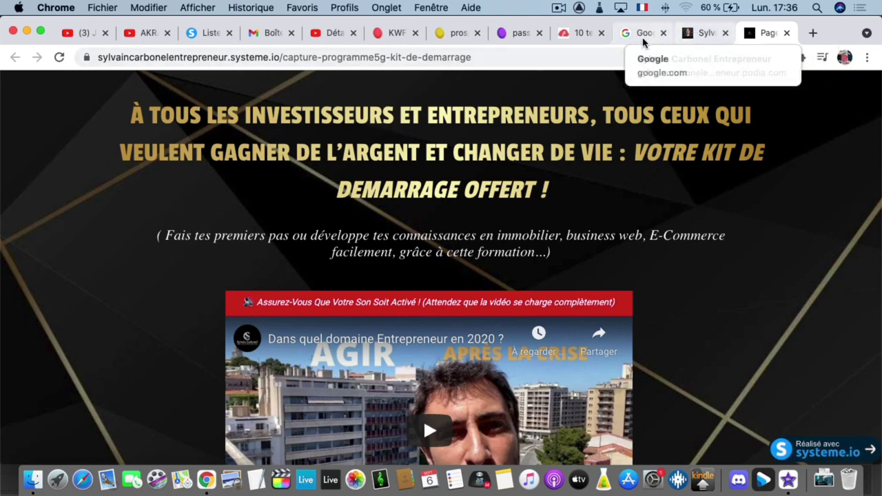
- Return to the SERPWatcher tracking of passion-immobilier.fr
{"action": "left_click", "coordinate": [576, 35]}
{"action": "left_click", "coordinate": [516, 35]}
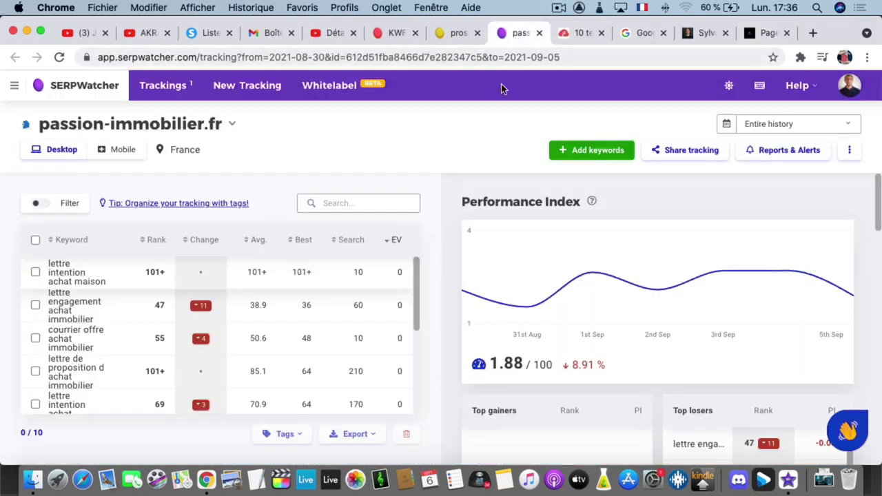
- Open the LinkMiner backlink analysis tool from the Mangools tool list
{"action": "left_click", "coordinate": [14, 86]}
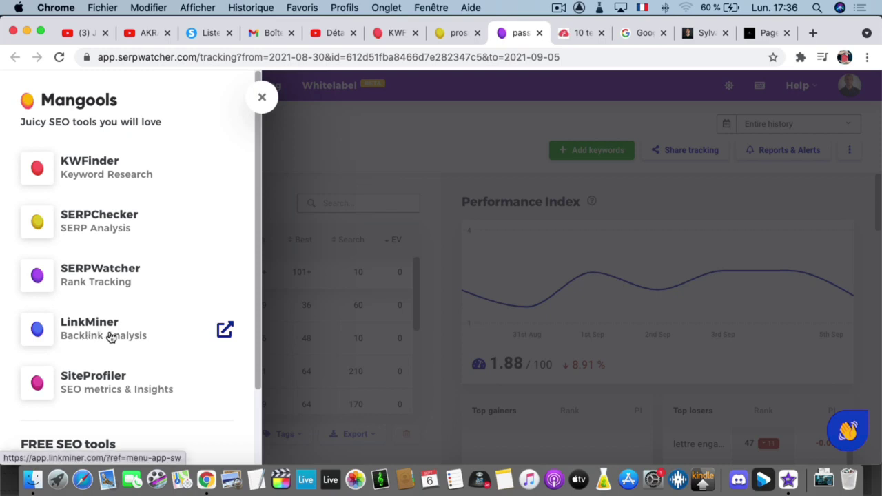
{"action": "left_click", "coordinate": [110, 336]}
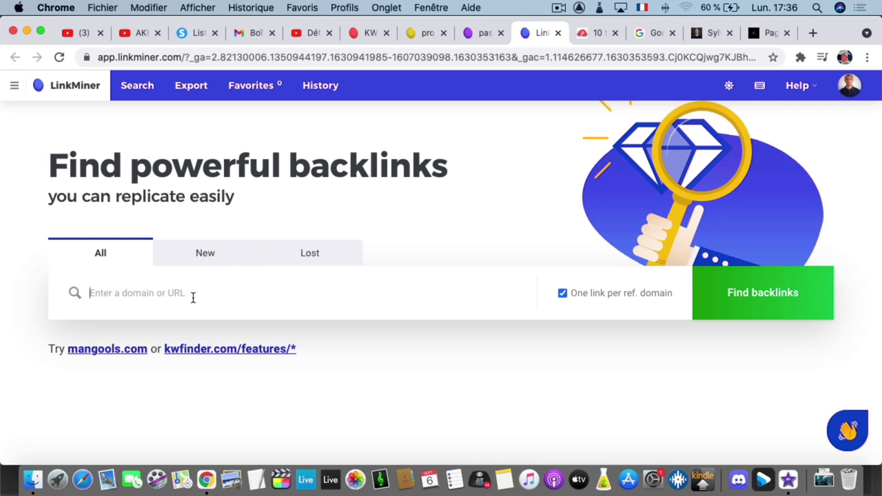
- Open both the real estate blog and the entrepreneur blog from the Podia page
{"action": "left_click", "coordinate": [710, 35]}
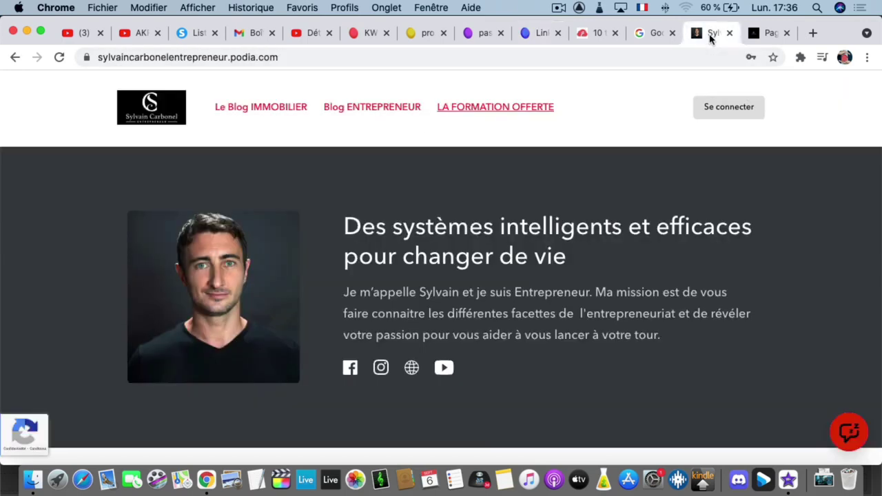
{"action": "left_click", "coordinate": [270, 113]}
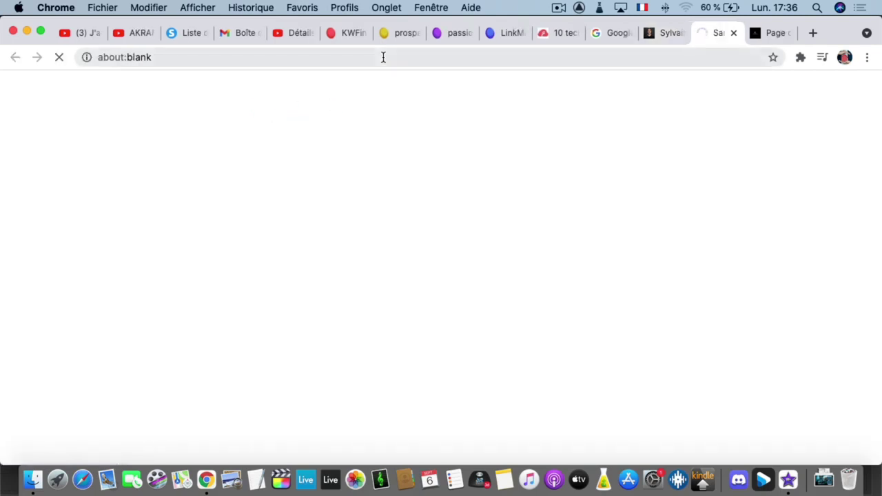
{"action": "left_click", "coordinate": [670, 33]}
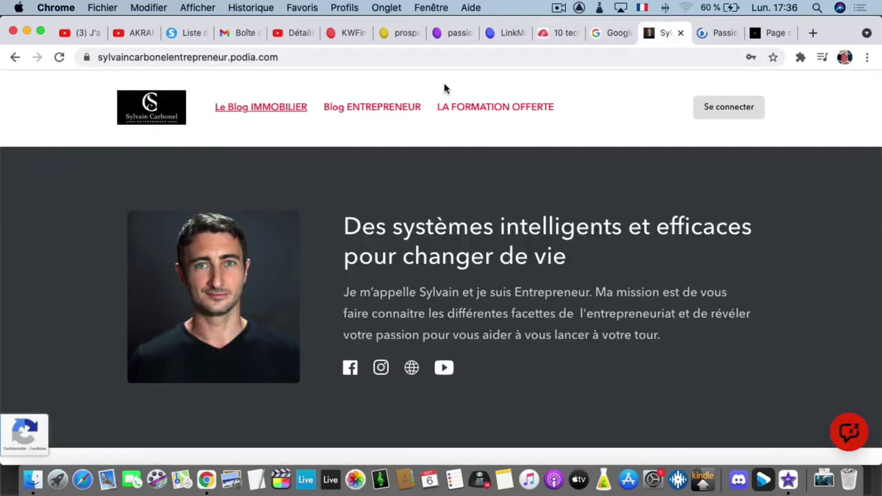
{"action": "left_click", "coordinate": [362, 110]}
{"action": "left_click", "coordinate": [636, 38]}
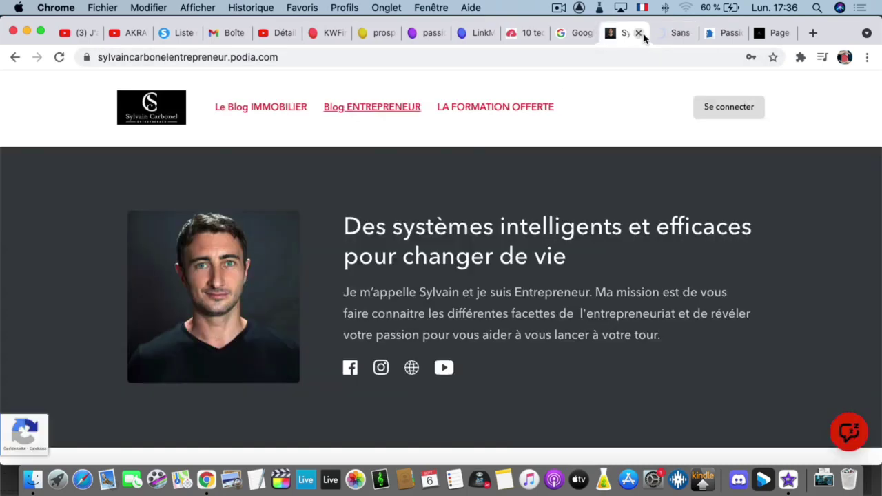
{"action": "left_click", "coordinate": [676, 34]}
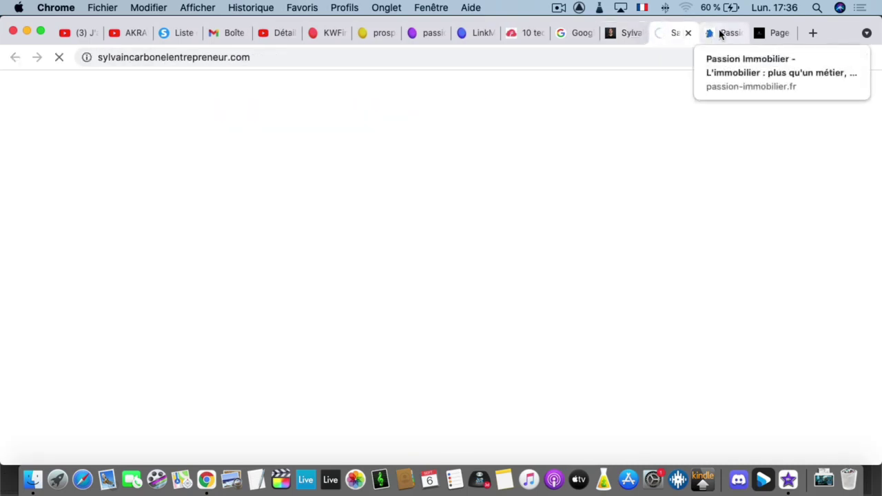
- Copy the web address of the Passion Immobilier blog
{"action": "left_click", "coordinate": [720, 34]}
{"action": "left_click", "coordinate": [282, 58]}
{"action": "key", "text": "super+c"}
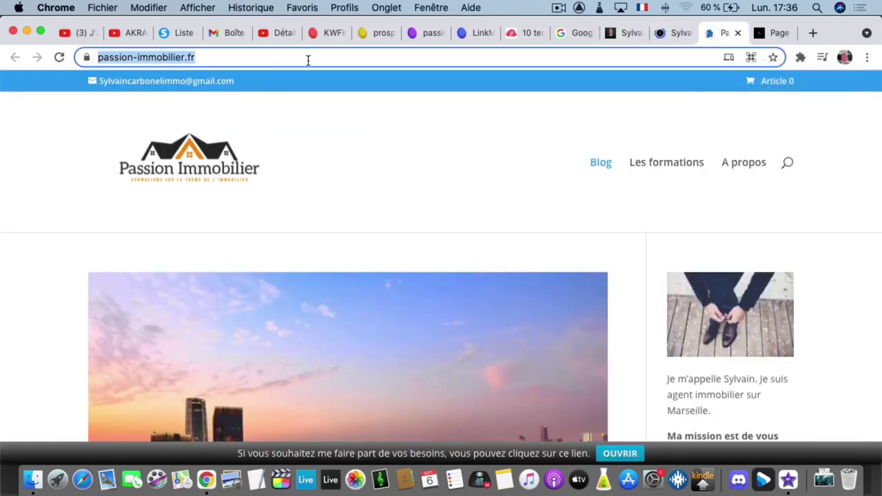
- Look through the articles on the entrepreneur blog's home page
{"action": "left_click", "coordinate": [676, 33]}
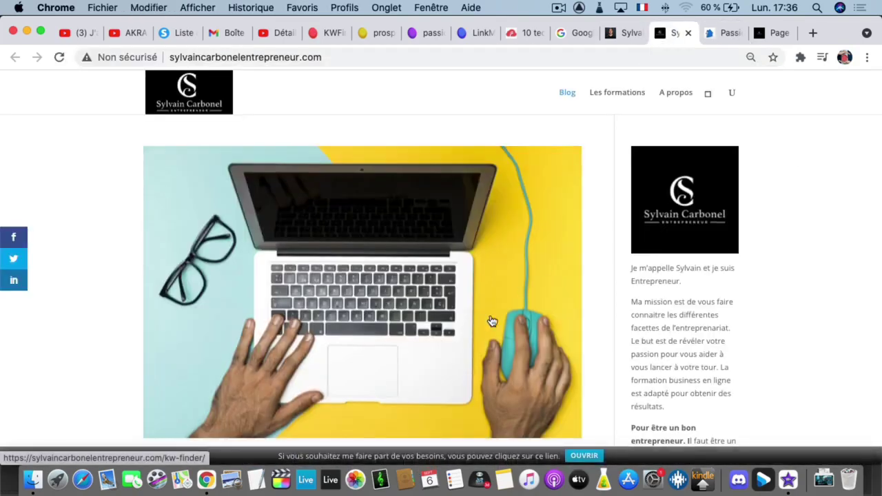
{"action": "scroll", "coordinate": [490, 321], "scroll_direction": "down", "scroll_amount": 3}
{"action": "scroll", "coordinate": [476, 326], "scroll_direction": "down", "scroll_amount": 15}
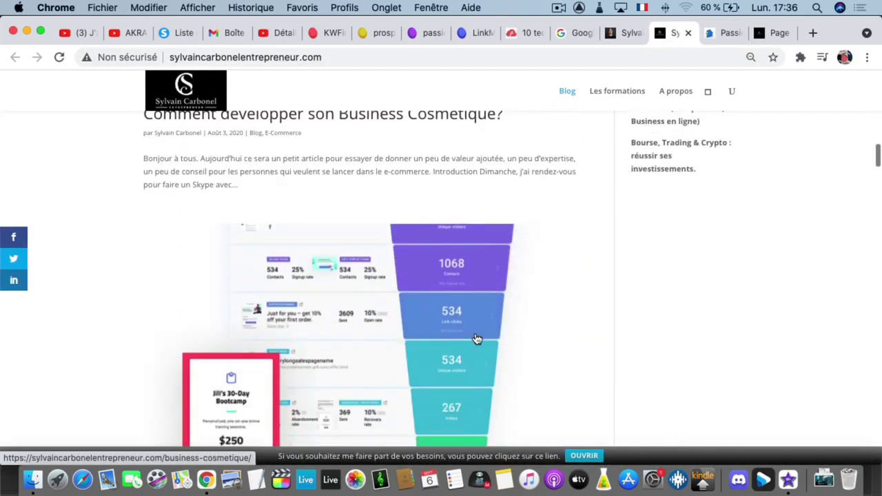
{"action": "scroll", "coordinate": [476, 339], "scroll_direction": "down", "scroll_amount": 12}
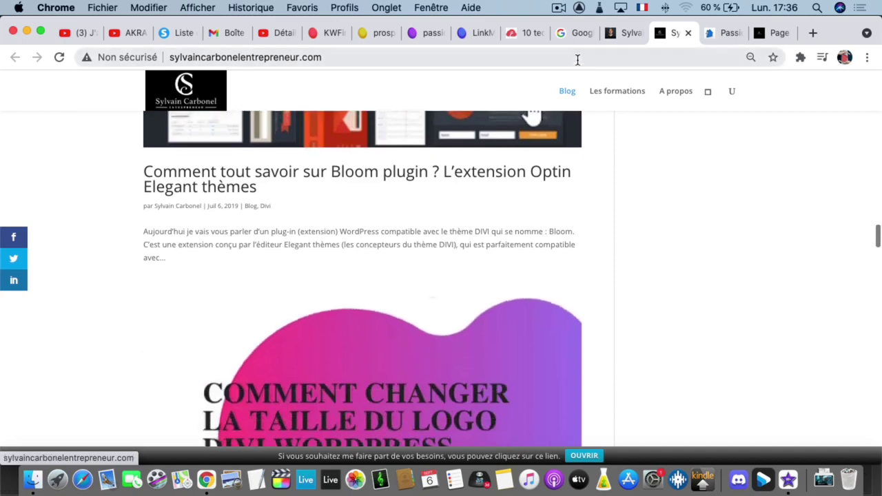
{"action": "left_click", "coordinate": [625, 36]}
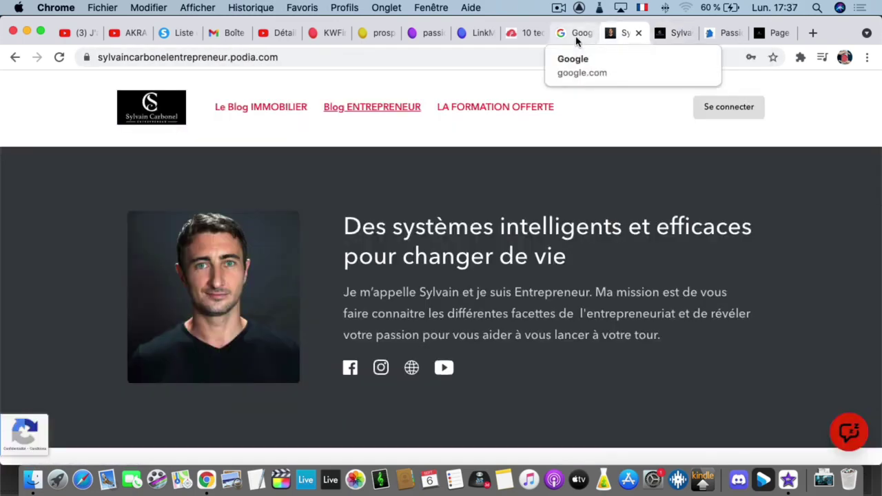
{"action": "left_click", "coordinate": [577, 35]}
{"action": "left_click", "coordinate": [521, 33]}
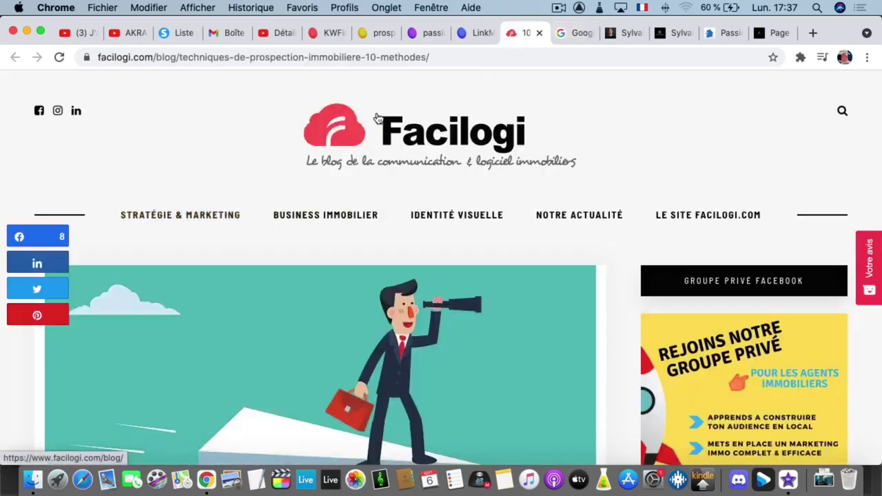
{"action": "left_click", "coordinate": [475, 36]}
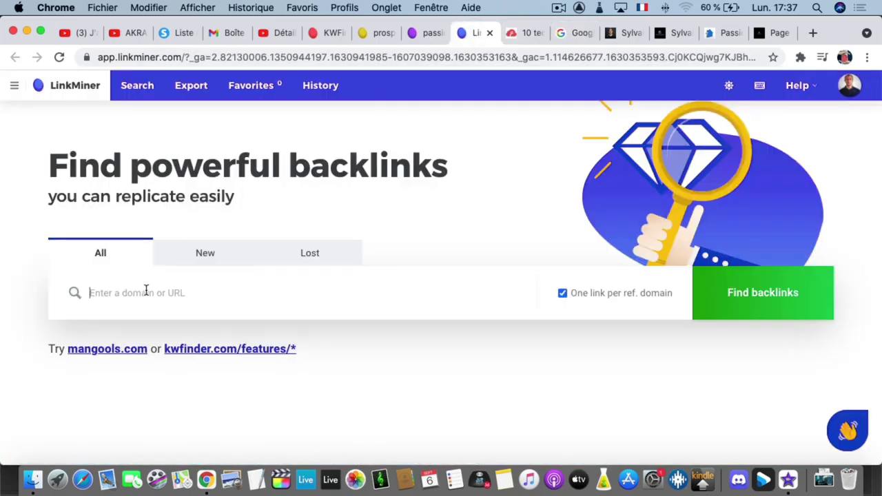
{"action": "key", "text": "super+v"}
{"action": "left_click", "coordinate": [740, 301]}
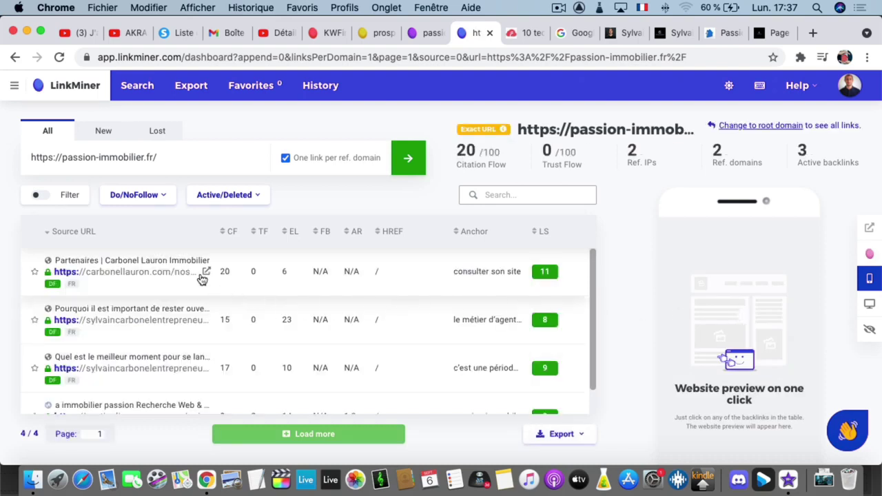
{"action": "scroll", "coordinate": [210, 364], "scroll_direction": "down", "scroll_amount": 1}
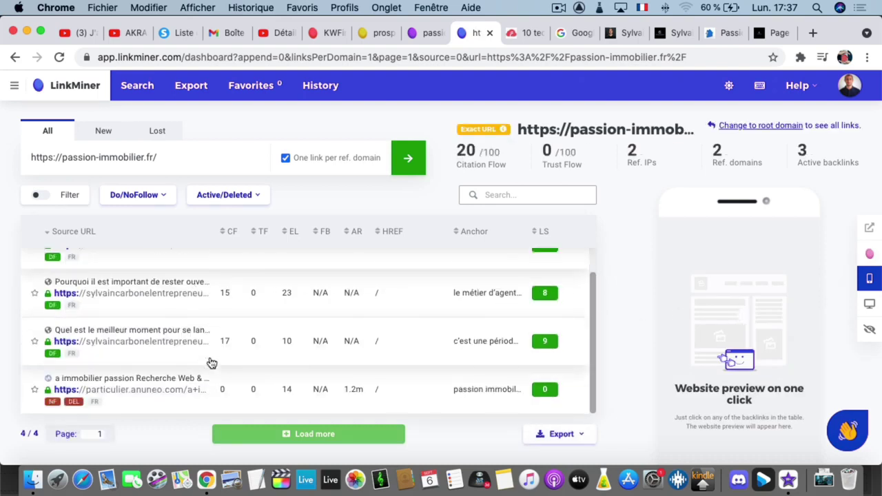
{"action": "scroll", "coordinate": [238, 349], "scroll_direction": "up", "scroll_amount": 1}
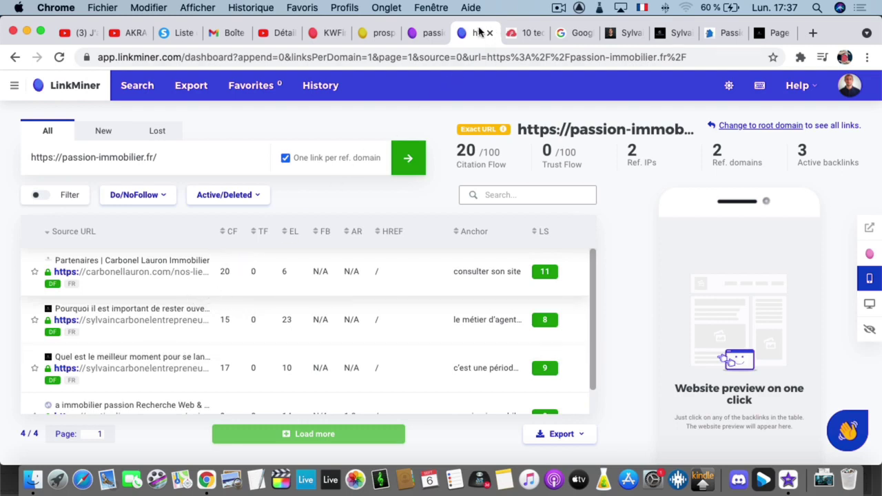
{"action": "left_click", "coordinate": [426, 32]}
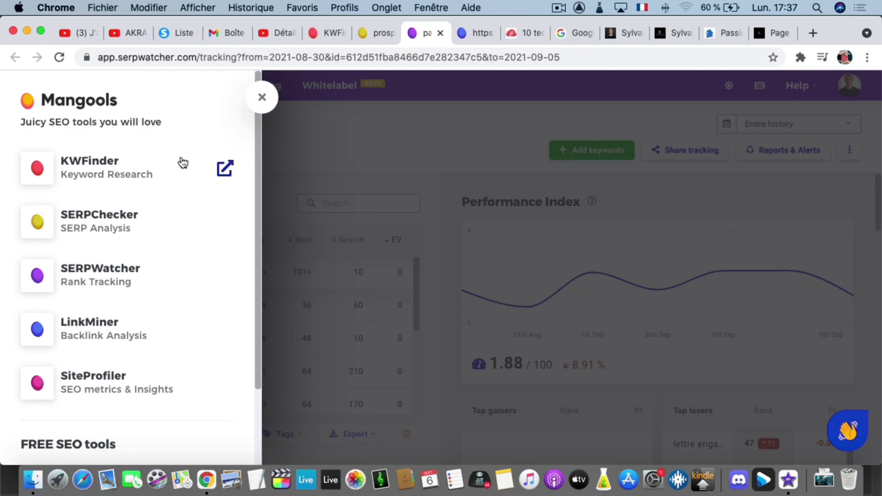
{"action": "left_click", "coordinate": [133, 384]}
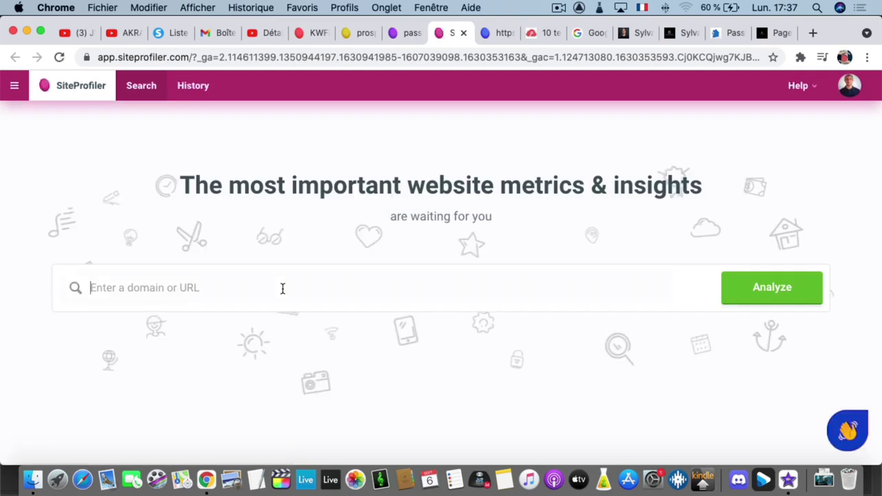
{"action": "type", "text": "https://passion-immobilier.fr/"}
{"action": "left_click", "coordinate": [765, 307]}
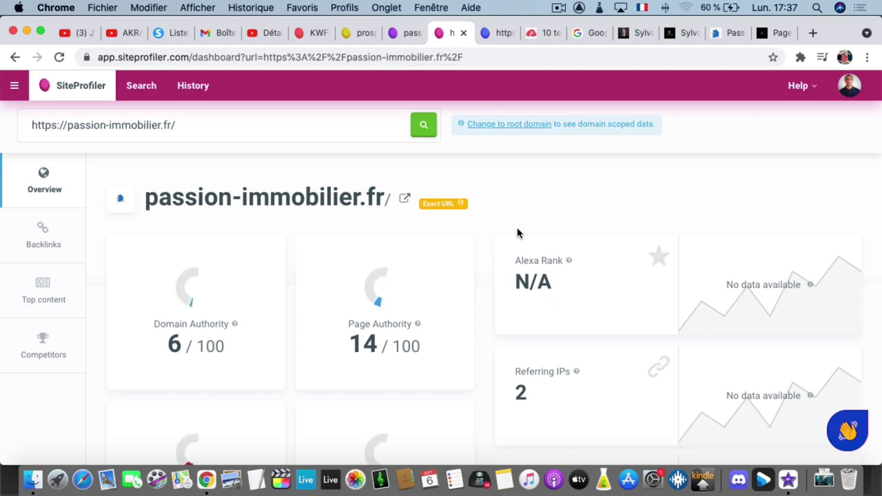
- Examine the site's authority metrics, backlink charts, referring domains and anchor texts in the SiteProfiler report
{"action": "scroll", "coordinate": [465, 275], "scroll_direction": "down", "scroll_amount": 10}
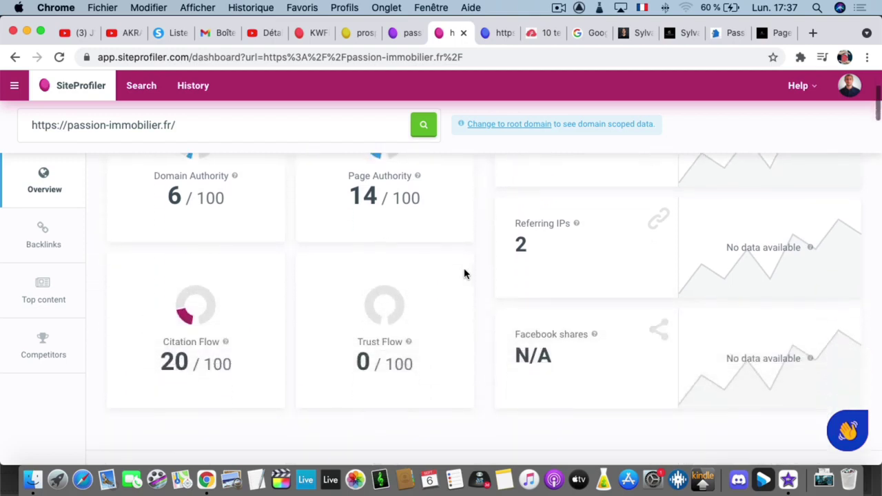
{"action": "scroll", "coordinate": [464, 274], "scroll_direction": "up", "scroll_amount": 10}
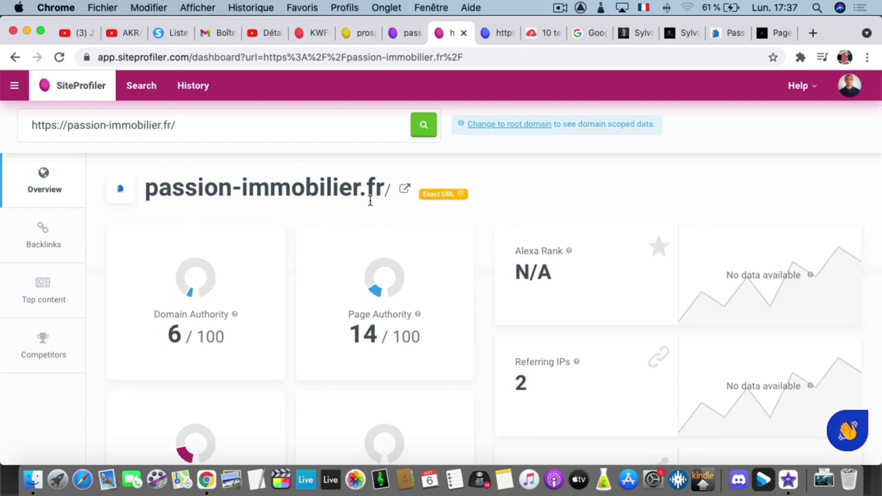
{"action": "scroll", "coordinate": [370, 200], "scroll_direction": "down", "scroll_amount": 18}
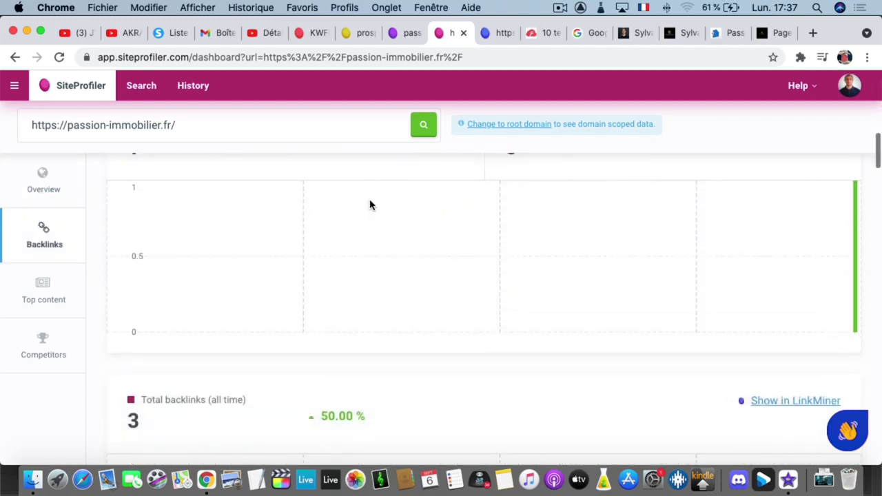
{"action": "scroll", "coordinate": [370, 205], "scroll_direction": "down", "scroll_amount": 12}
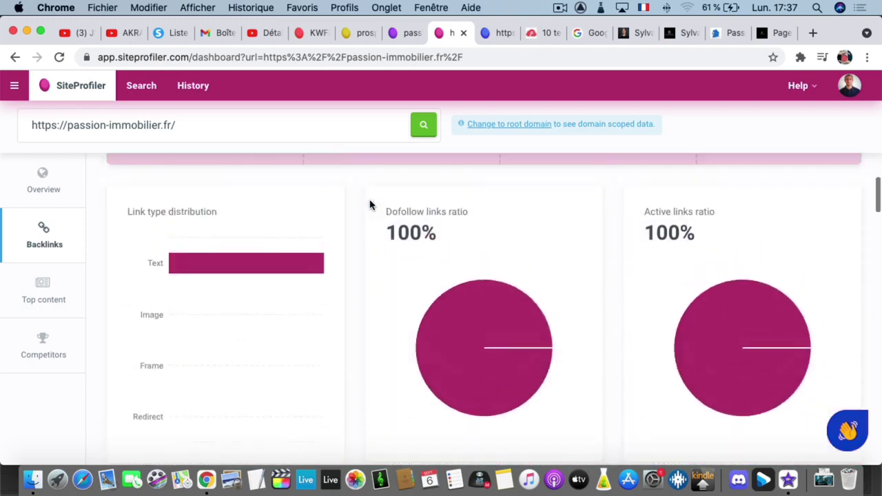
{"action": "scroll", "coordinate": [370, 204], "scroll_direction": "down", "scroll_amount": 15}
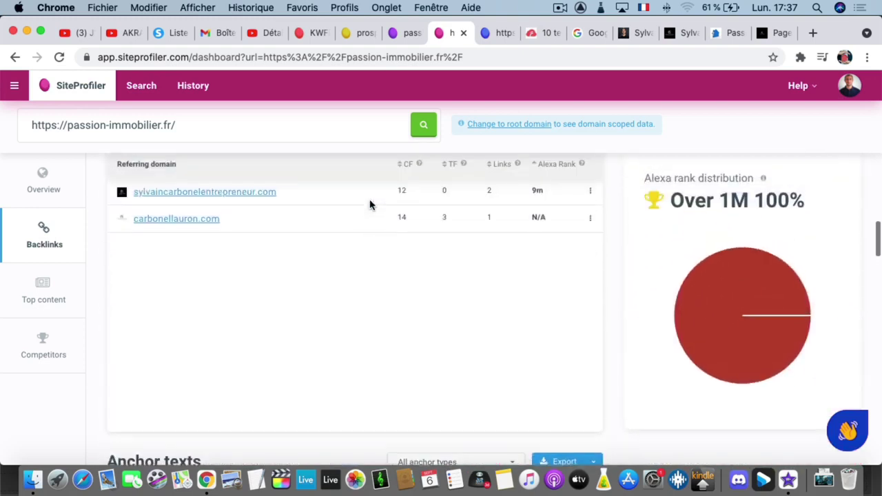
{"action": "scroll", "coordinate": [370, 205], "scroll_direction": "down", "scroll_amount": 10}
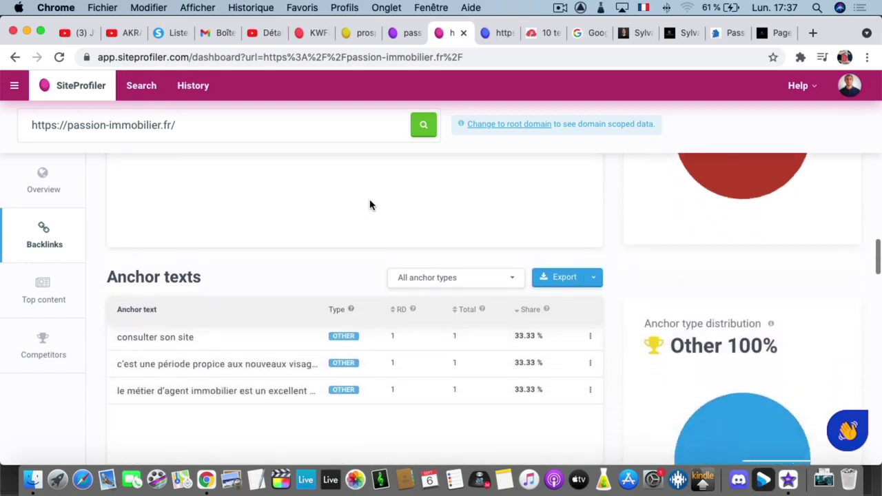
{"action": "scroll", "coordinate": [370, 205], "scroll_direction": "up", "scroll_amount": 20}
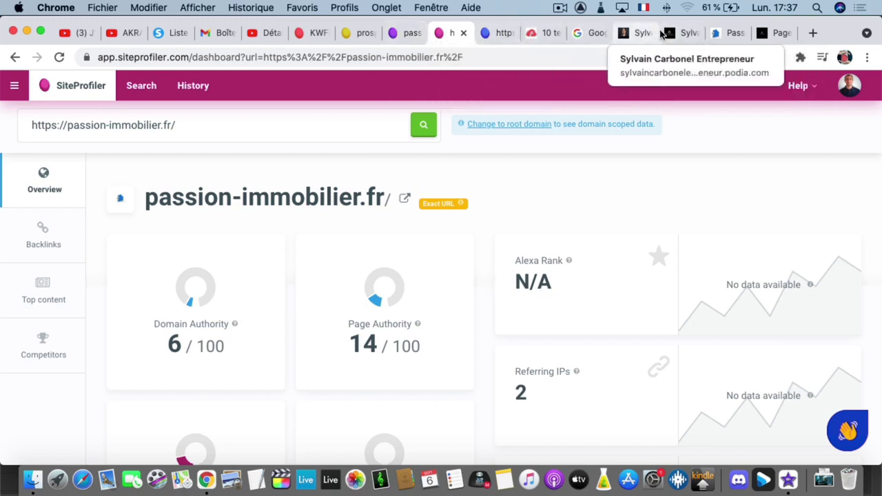
- Return to the entrepreneur blog and open its KW Finder (Mangools) test article
{"action": "left_click", "coordinate": [634, 34]}
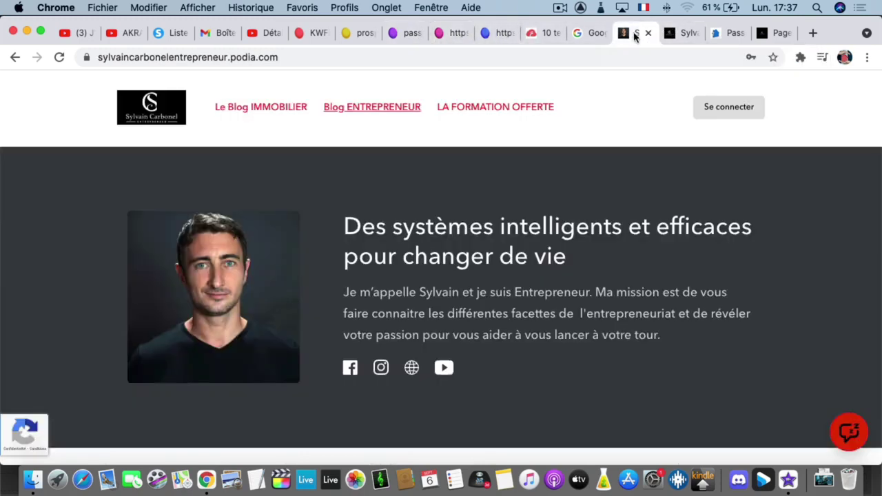
{"action": "left_click", "coordinate": [686, 34]}
{"action": "scroll", "coordinate": [378, 260], "scroll_direction": "up", "scroll_amount": 8}
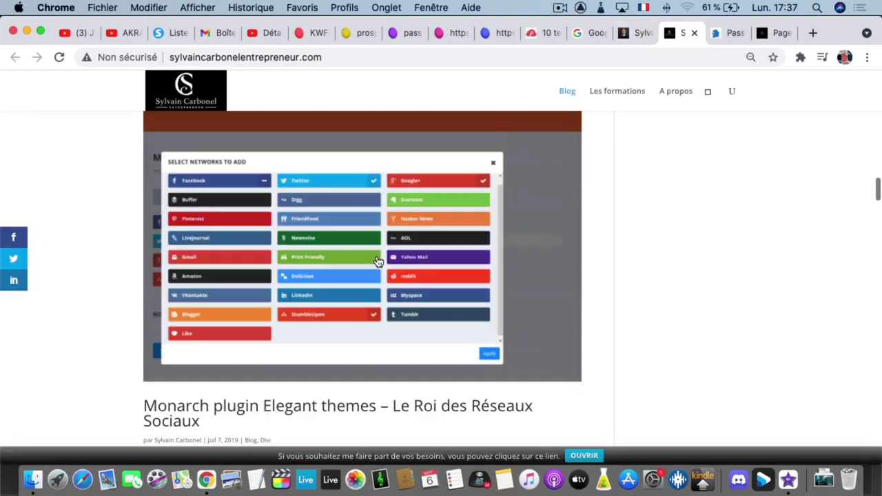
{"action": "scroll", "coordinate": [378, 260], "scroll_direction": "up", "scroll_amount": 15}
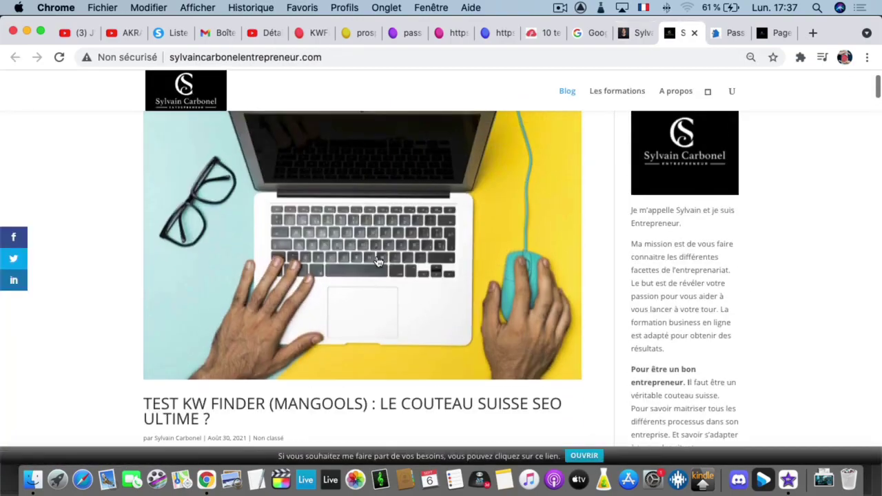
{"action": "left_click", "coordinate": [293, 292]}
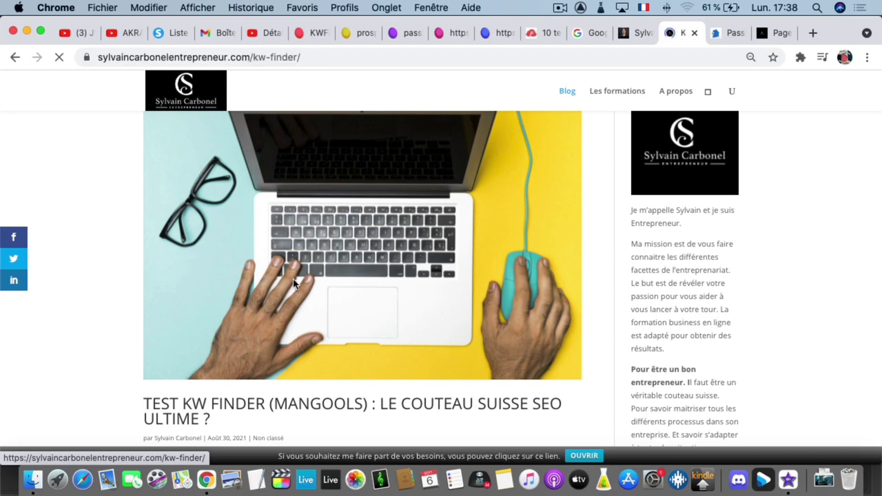
- Look through the KW Finder article's features, pricing and tool descriptions down to the discovery call booking calendar
{"action": "scroll", "coordinate": [294, 284], "scroll_direction": "down", "scroll_amount": 5}
{"action": "scroll", "coordinate": [293, 283], "scroll_direction": "down", "scroll_amount": 10}
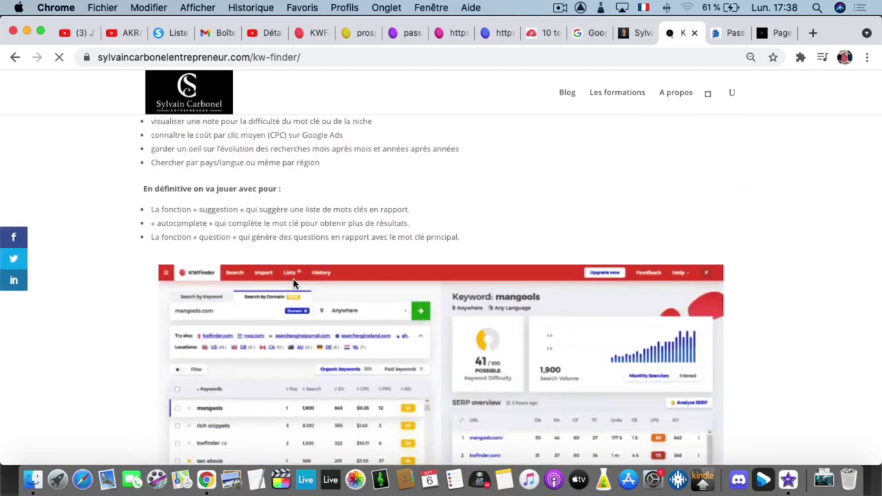
{"action": "scroll", "coordinate": [293, 292], "scroll_direction": "down", "scroll_amount": 15}
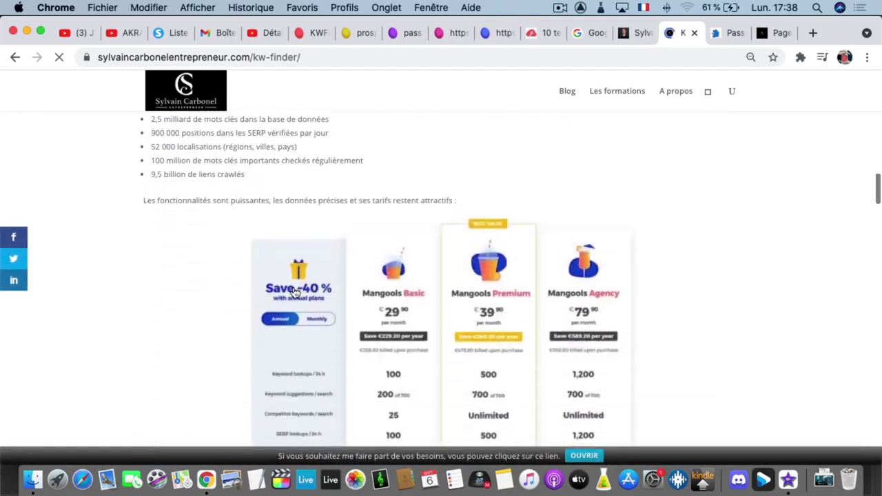
{"action": "scroll", "coordinate": [290, 293], "scroll_direction": "down", "scroll_amount": 15}
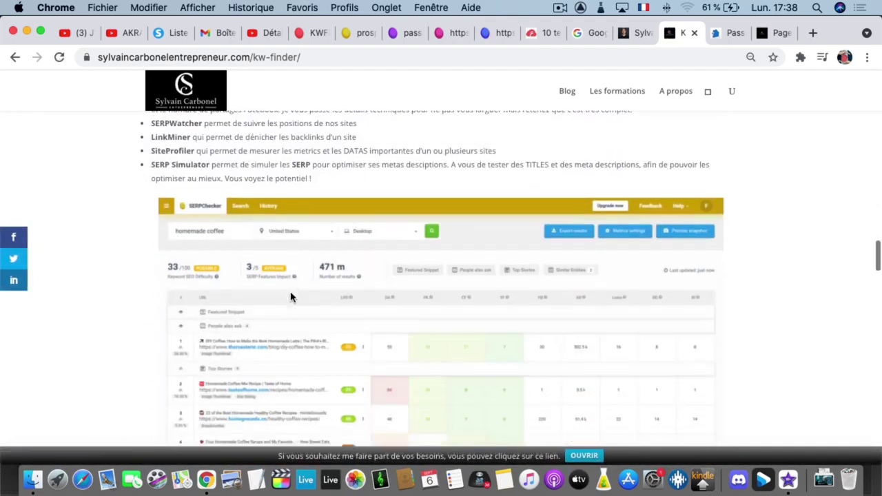
{"action": "scroll", "coordinate": [290, 297], "scroll_direction": "down", "scroll_amount": 5}
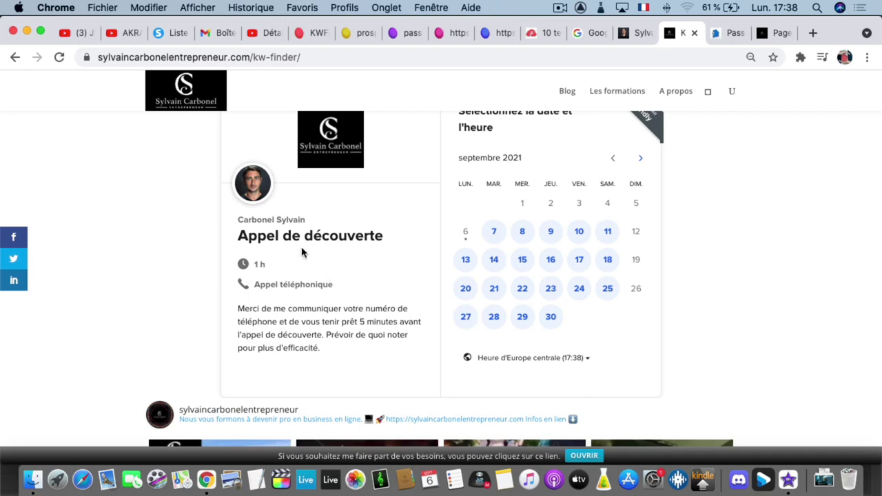
- Show the discovery call time slots for 15 September 2021 in the booking calendar
{"action": "left_click", "coordinate": [528, 264]}
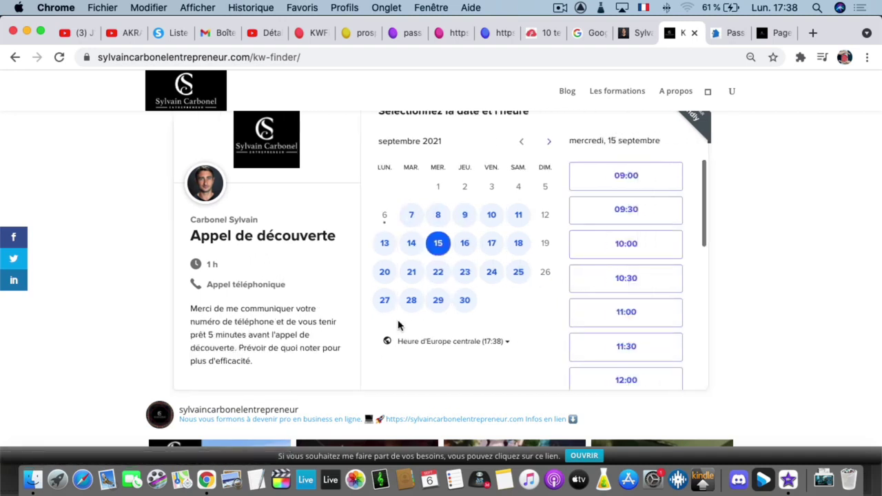
{"action": "scroll", "coordinate": [311, 324], "scroll_direction": "down", "scroll_amount": 1}
{"action": "scroll", "coordinate": [311, 324], "scroll_direction": "down", "scroll_amount": 10}
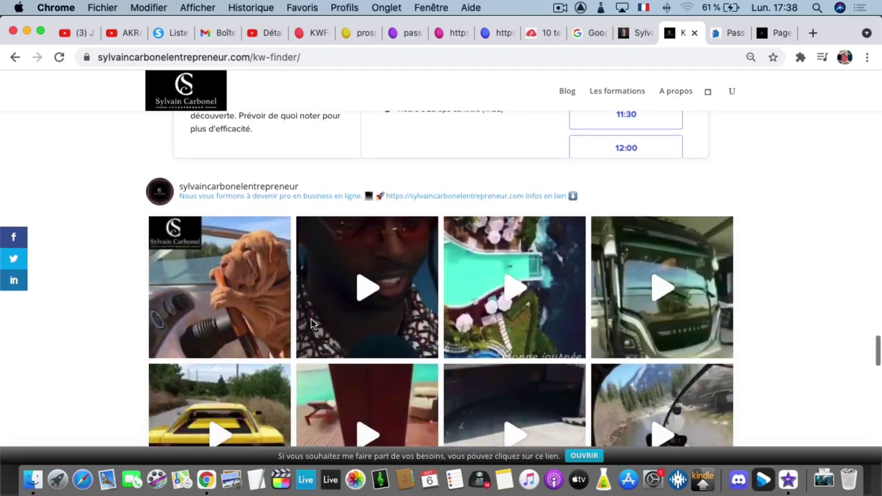
{"action": "scroll", "coordinate": [312, 324], "scroll_direction": "down", "scroll_amount": 4}
{"action": "scroll", "coordinate": [312, 324], "scroll_direction": "up", "scroll_amount": 5}
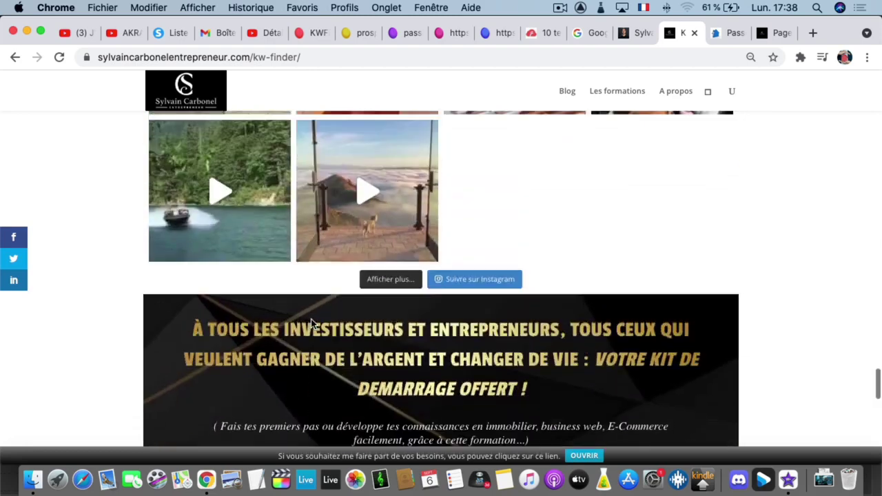
{"action": "scroll", "coordinate": [311, 324], "scroll_direction": "up", "scroll_amount": 8}
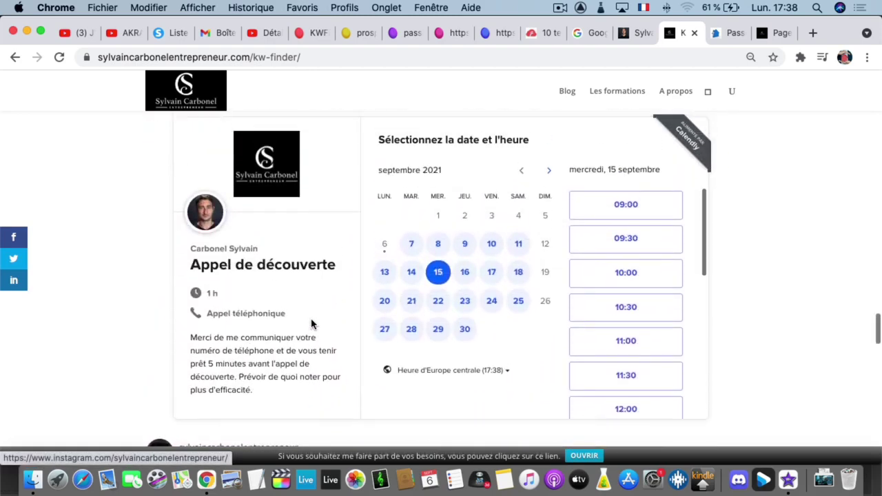
- Look through the article's Instagram feed and the free starter kit offer below the booking calendar
{"action": "scroll", "coordinate": [311, 324], "scroll_direction": "down", "scroll_amount": 3}
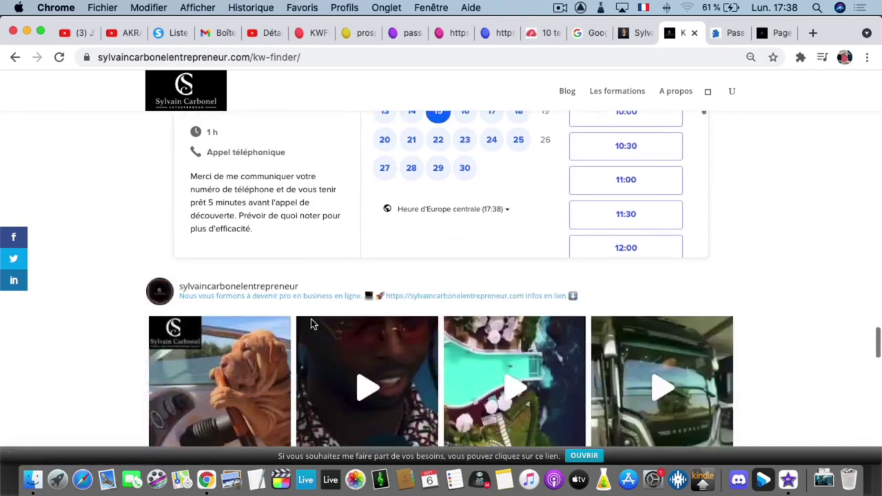
{"action": "scroll", "coordinate": [311, 324], "scroll_direction": "down", "scroll_amount": 8}
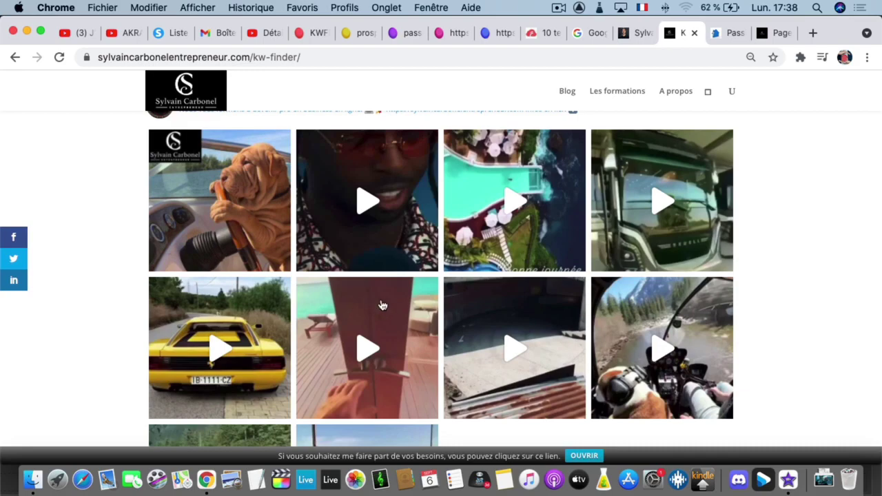
{"action": "scroll", "coordinate": [382, 305], "scroll_direction": "down", "scroll_amount": 6}
{"action": "scroll", "coordinate": [382, 305], "scroll_direction": "down", "scroll_amount": 2}
{"action": "scroll", "coordinate": [319, 269], "scroll_direction": "up", "scroll_amount": 15}
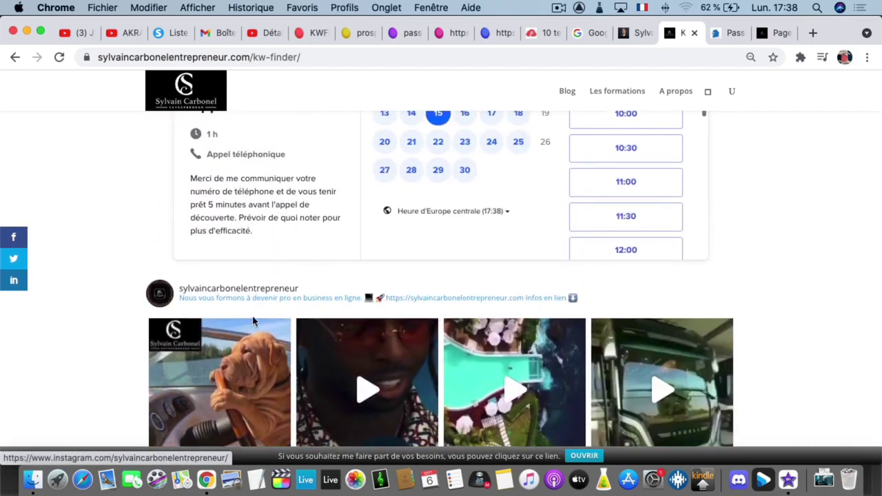
{"action": "scroll", "coordinate": [253, 321], "scroll_direction": "down", "scroll_amount": 15}
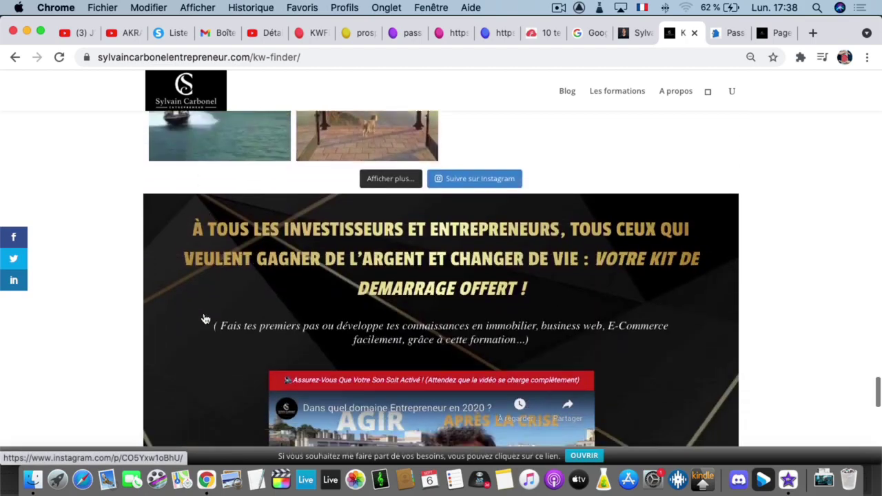
{"action": "scroll", "coordinate": [205, 319], "scroll_direction": "down", "scroll_amount": 5}
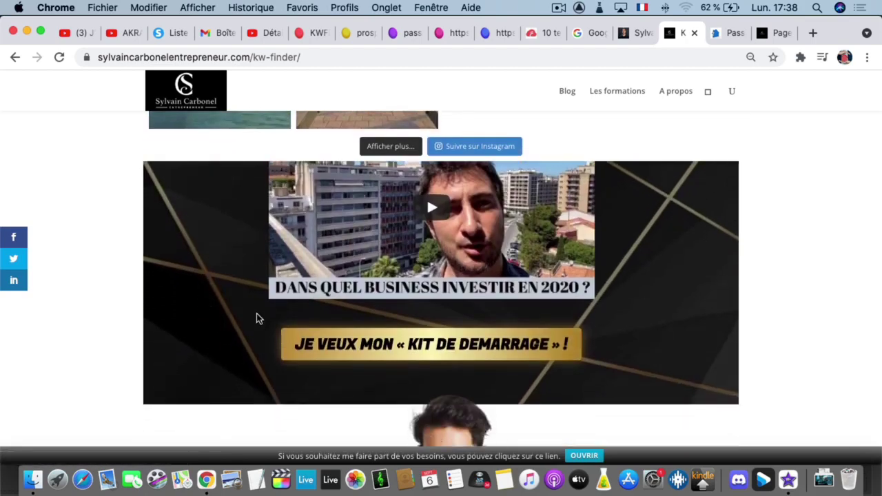
{"action": "scroll", "coordinate": [256, 319], "scroll_direction": "down", "scroll_amount": 5}
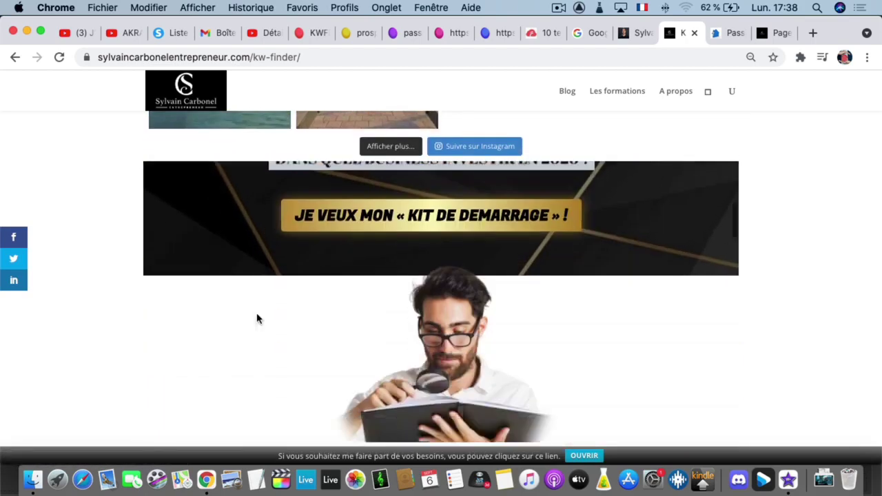
{"action": "scroll", "coordinate": [256, 319], "scroll_direction": "down", "scroll_amount": 10}
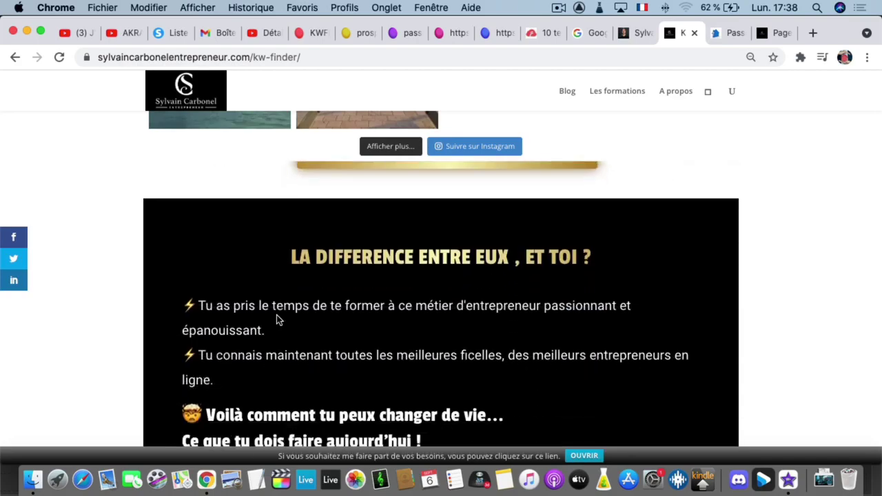
- Revisit the open LinkMiner, SiteProfiler, SERPWatcher and SERPChecker pages one after another
{"action": "left_click", "coordinate": [541, 33]}
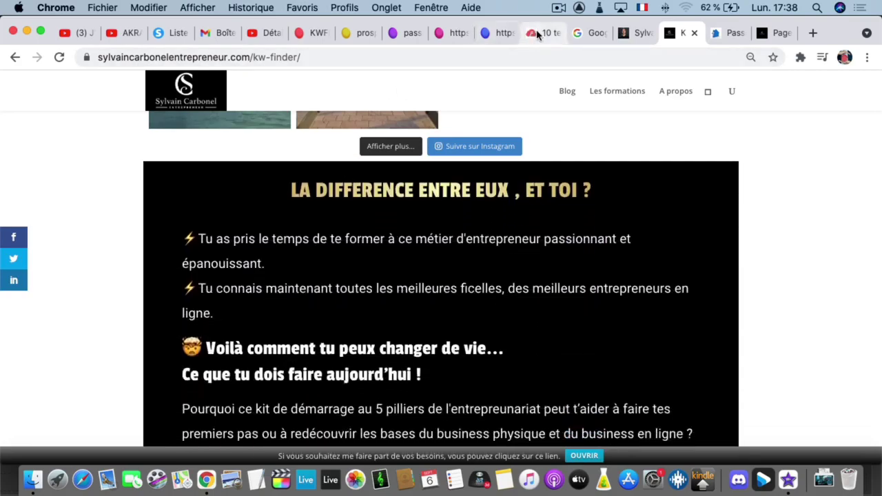
{"action": "left_click", "coordinate": [495, 35]}
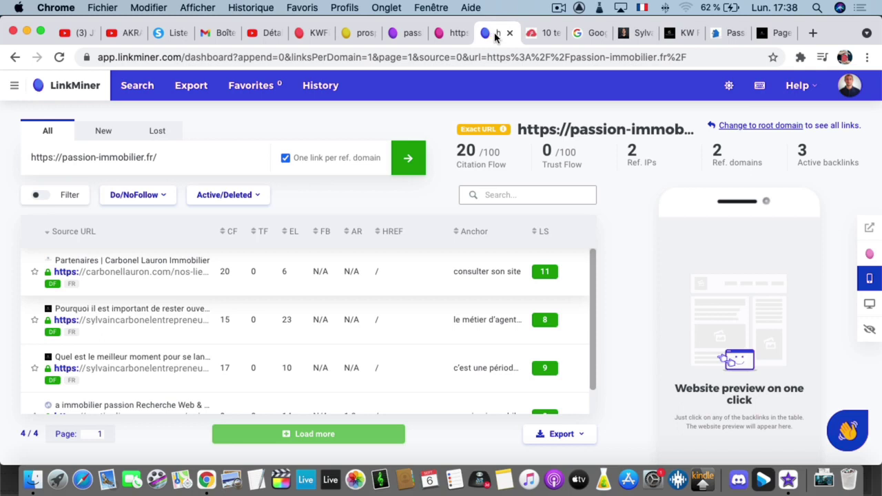
{"action": "left_click", "coordinate": [449, 34]}
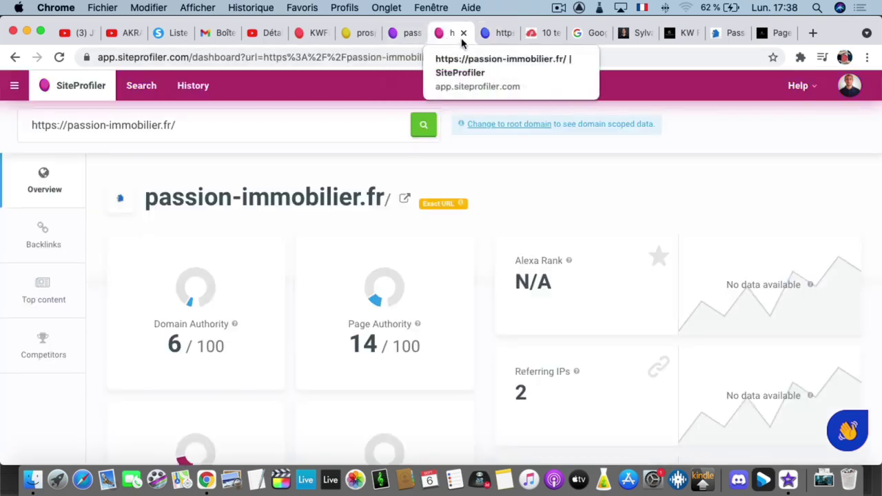
{"action": "left_click", "coordinate": [411, 35]}
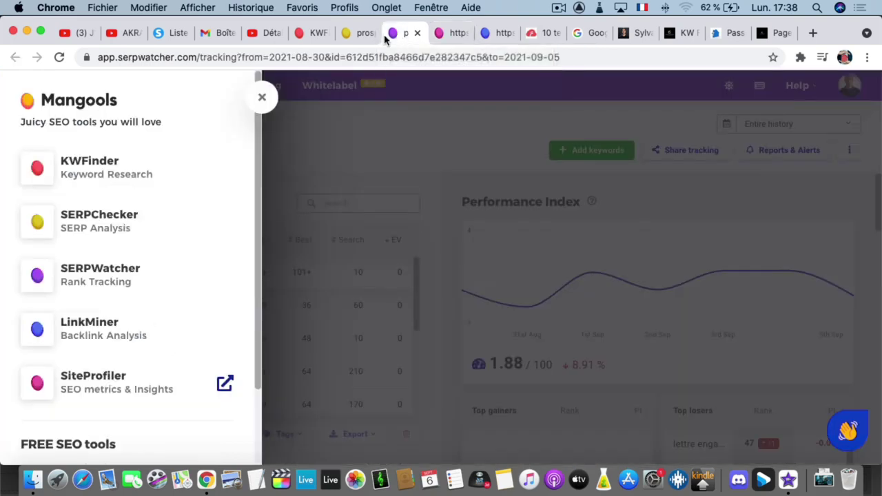
{"action": "left_click", "coordinate": [363, 35]}
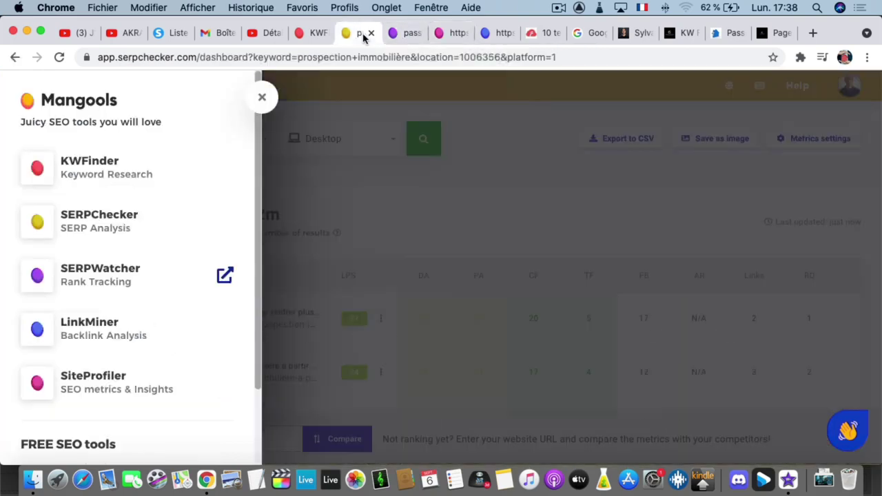
- Return to the KWFinder results for prospection immobiliere and close the Mangools tool list covering them
{"action": "left_click", "coordinate": [309, 35]}
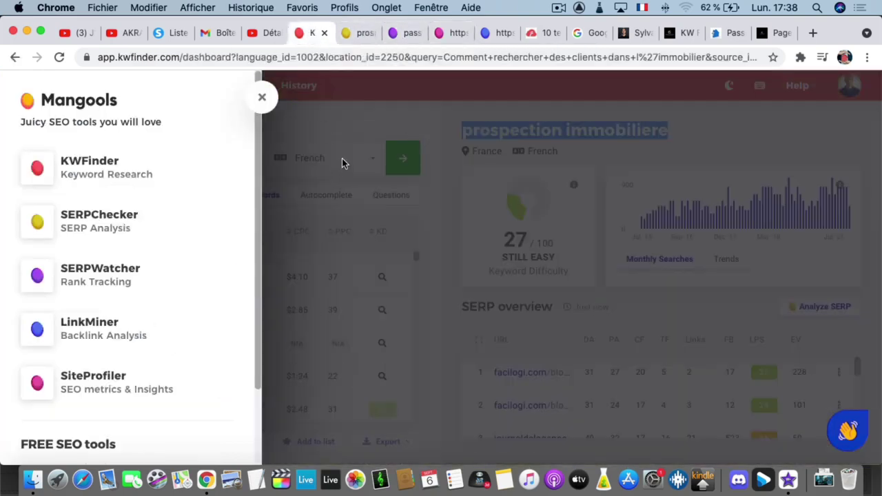
{"action": "left_click", "coordinate": [261, 97]}
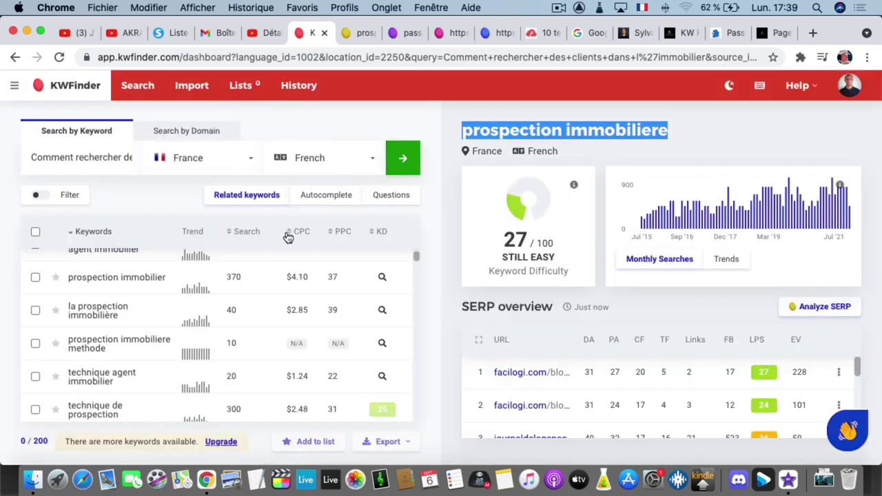
{"action": "mouse_move", "coordinate": [279, 231]}
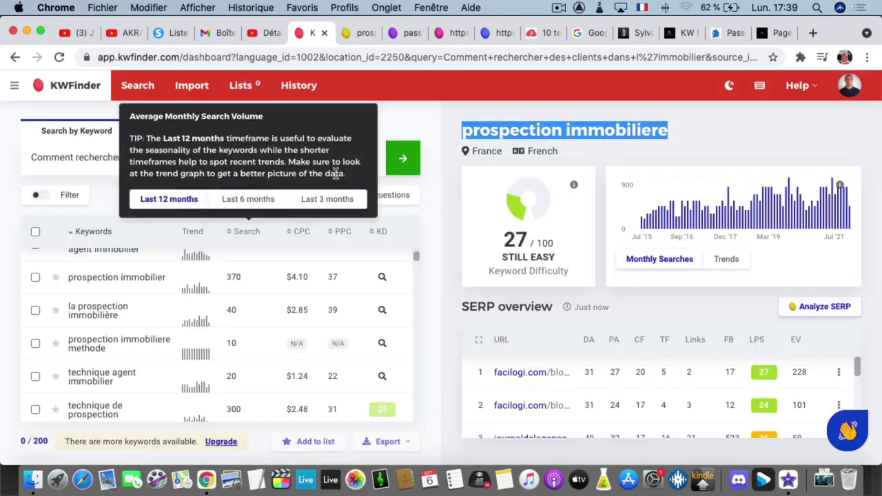